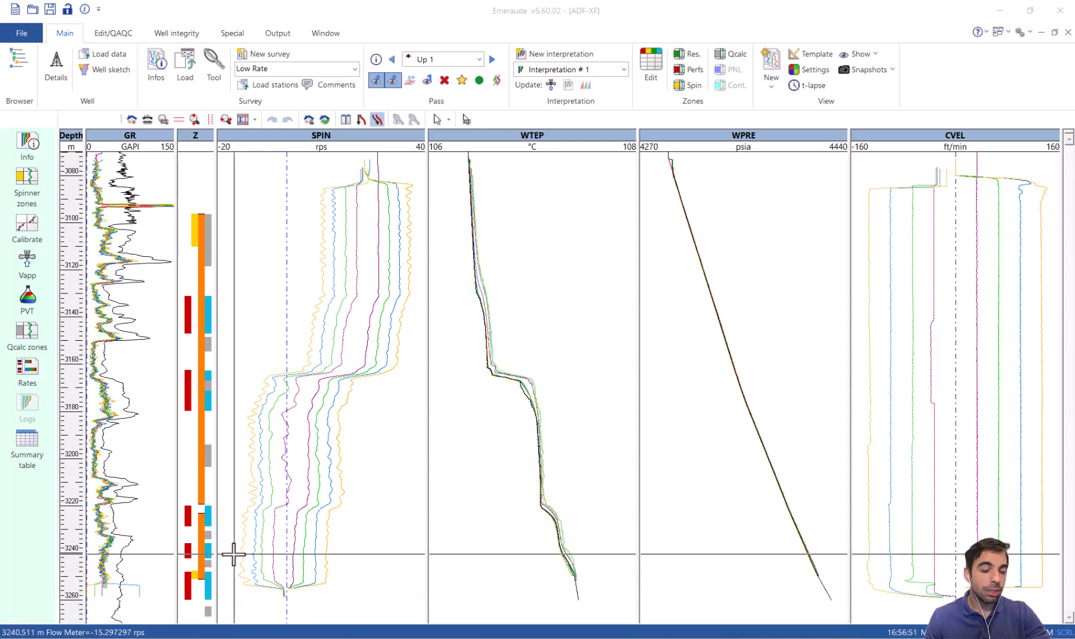
Calibrate the spinner in the deeper zone, setting Thresh (+) to 3.03 ft/min and Thresh (-) to -3.03 ft/min from half the intercept difference.
double_click(347, 148)
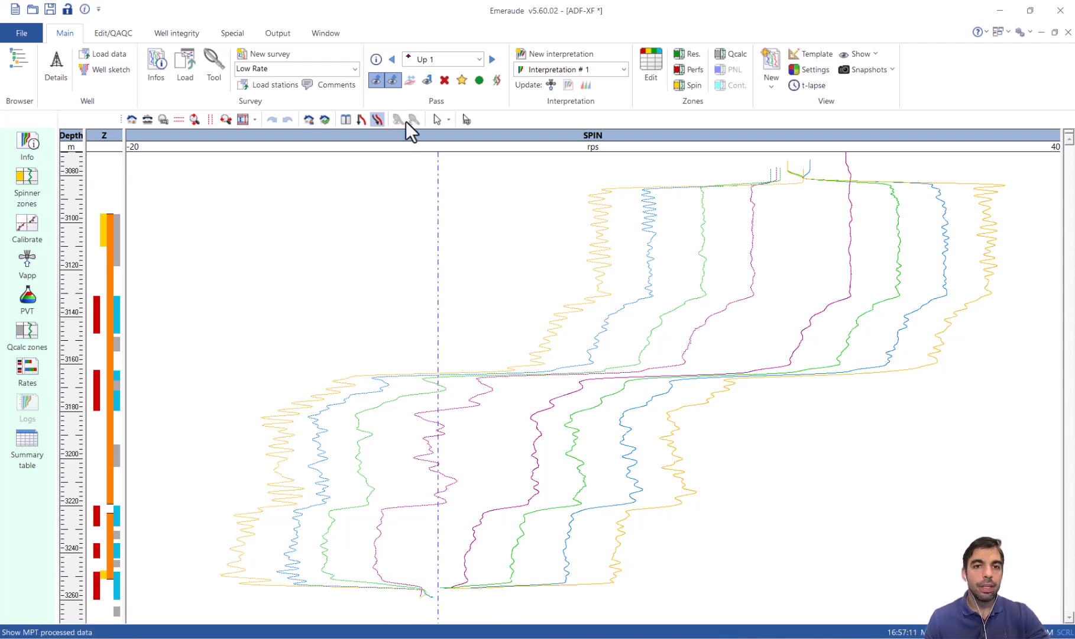
click(28, 226)
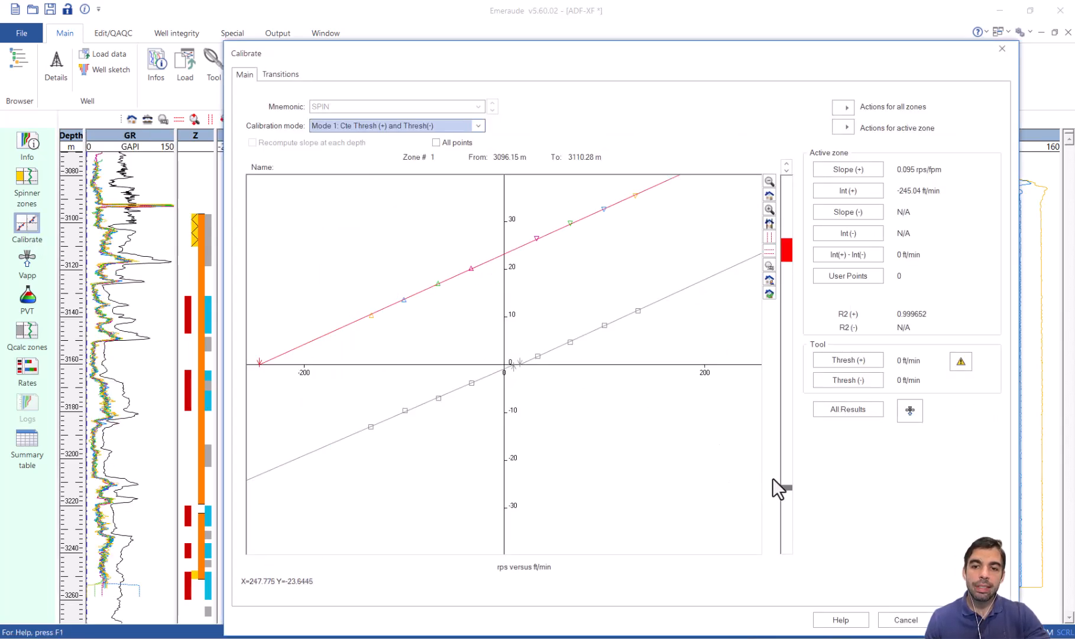
click(786, 488)
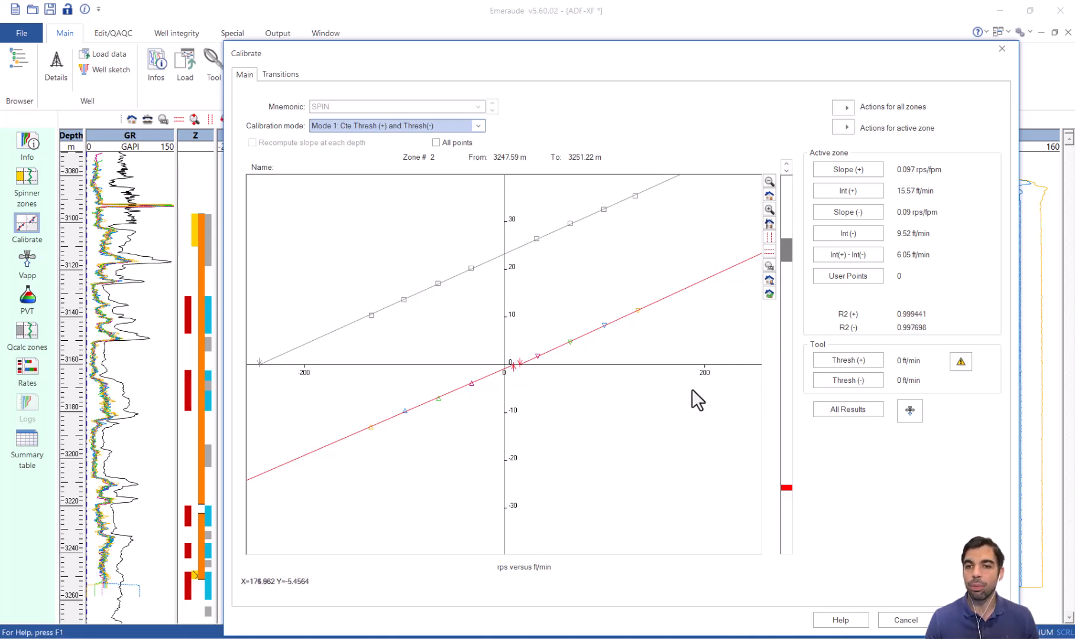
click(854, 358)
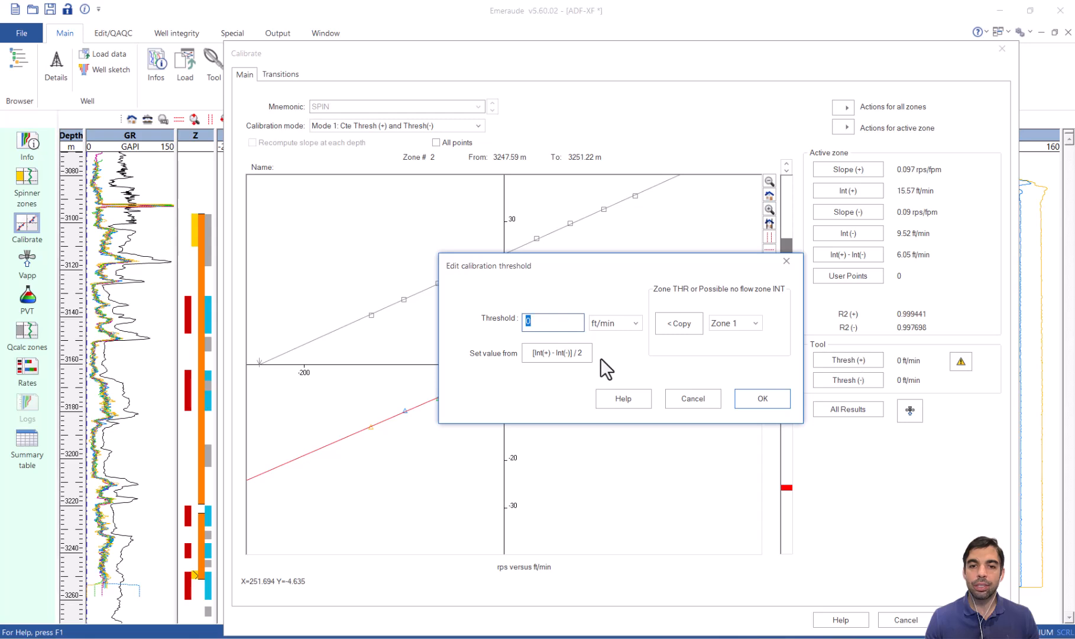
click(545, 354)
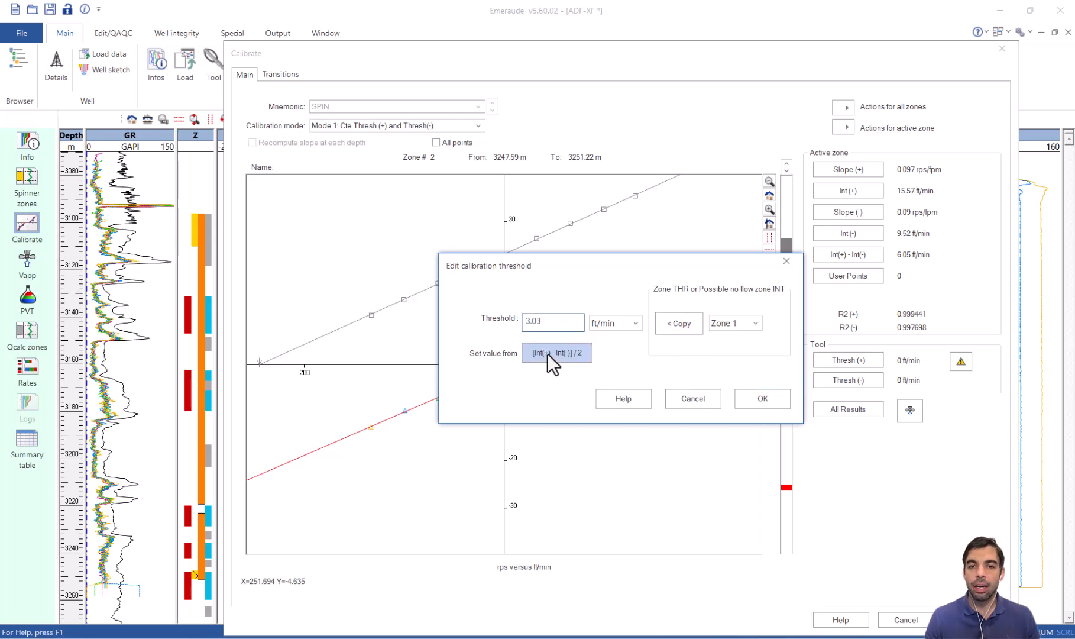
click(768, 402)
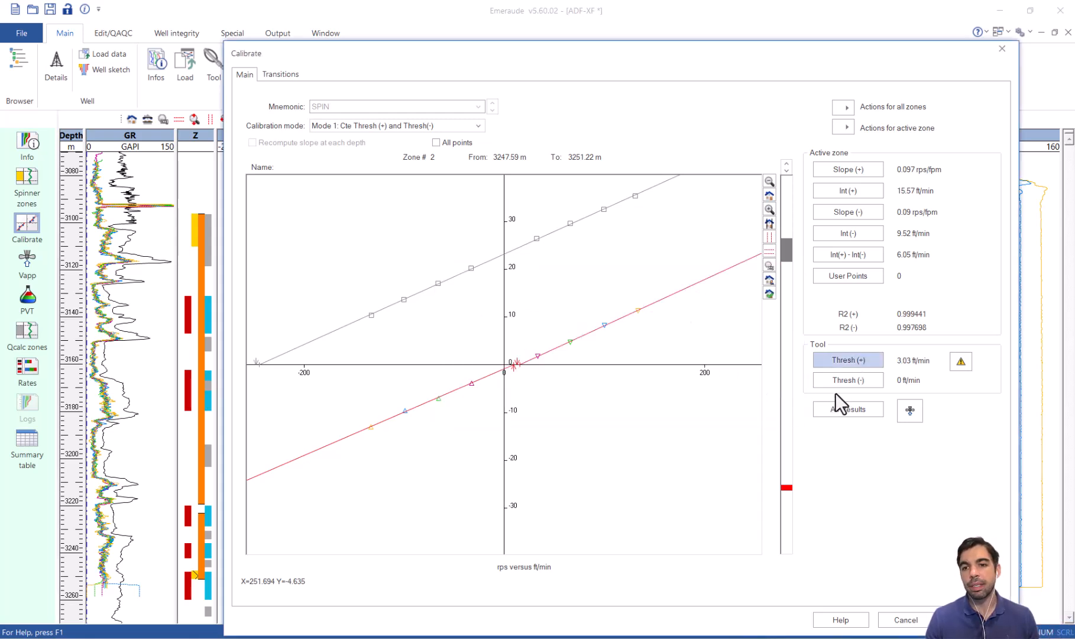
click(847, 380)
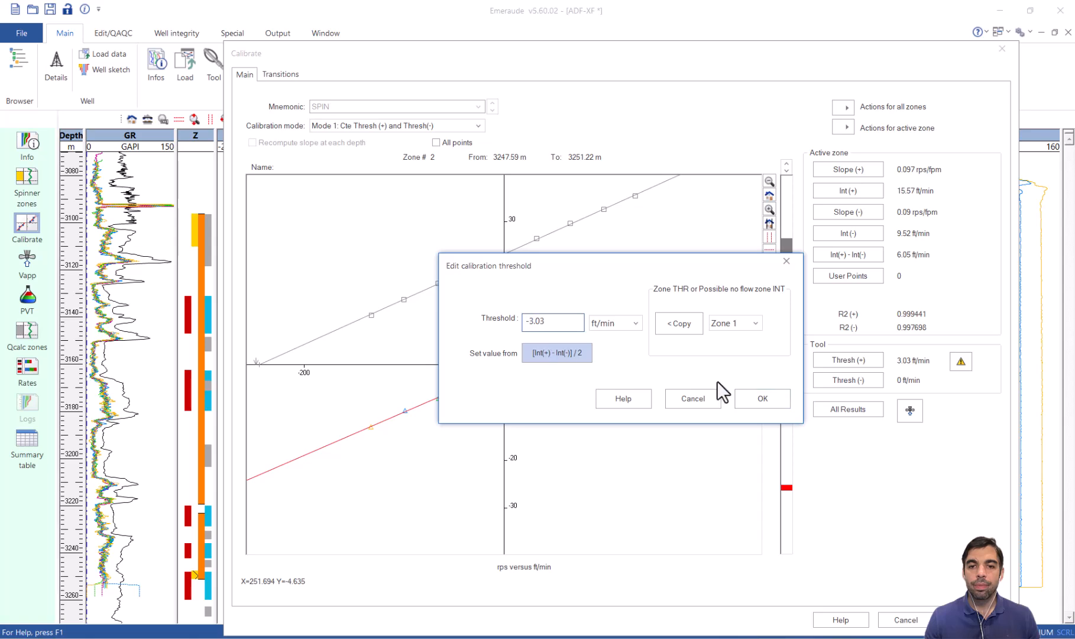
click(756, 395)
Generate the complete SPIN apparent velocity log, keeping Vapp for each pass, and rearrange the tracks by hiding CVEL and widening Velocity match.
click(910, 410)
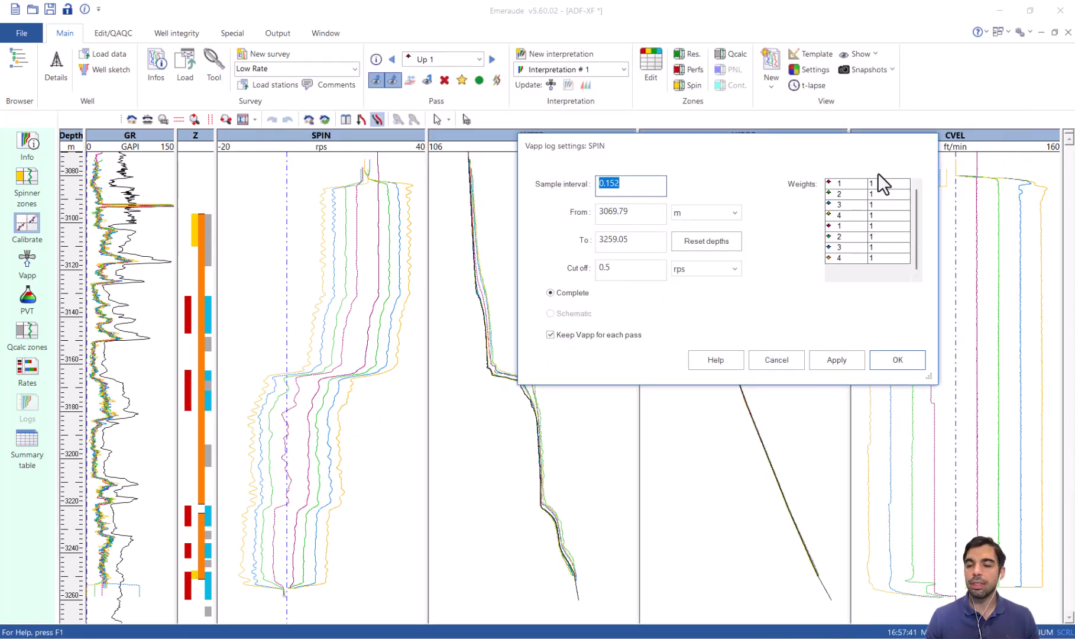
click(895, 357)
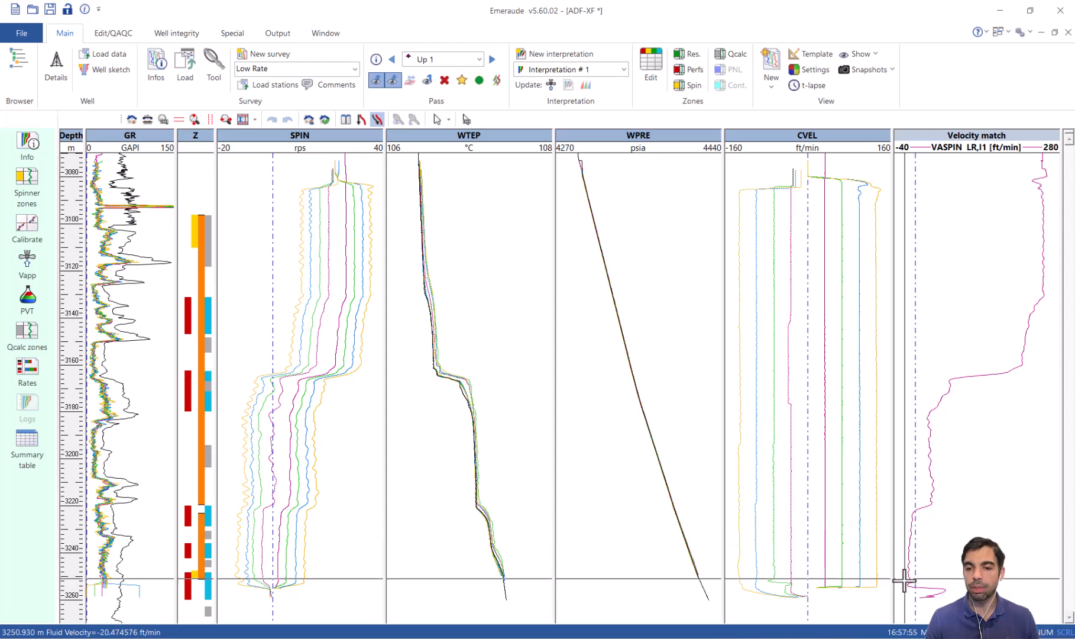
drag(805, 133, 803, 88)
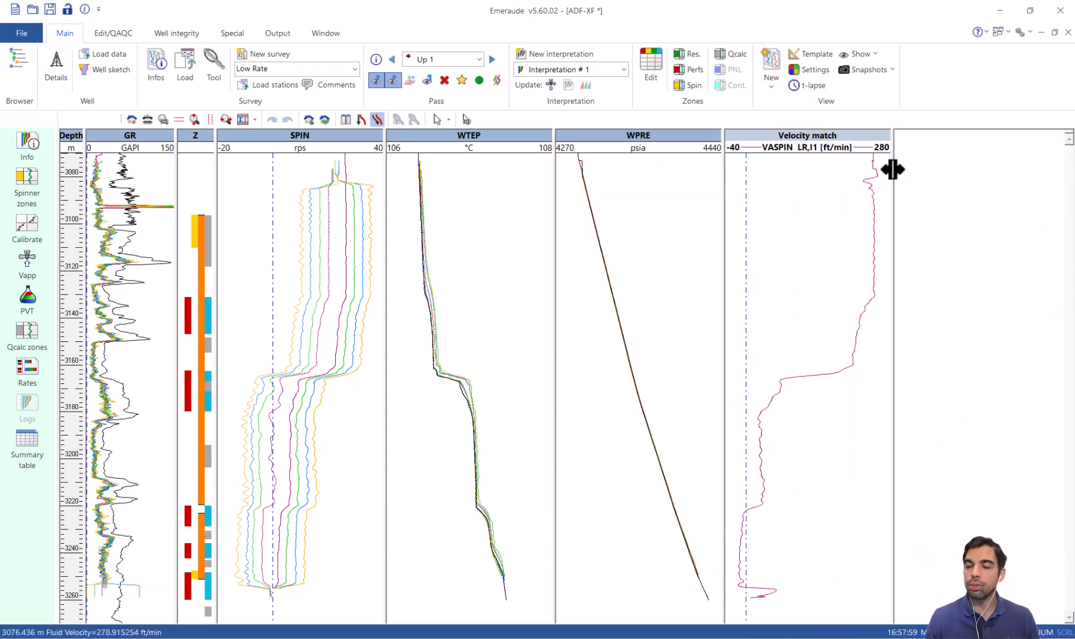
drag(894, 169, 985, 168)
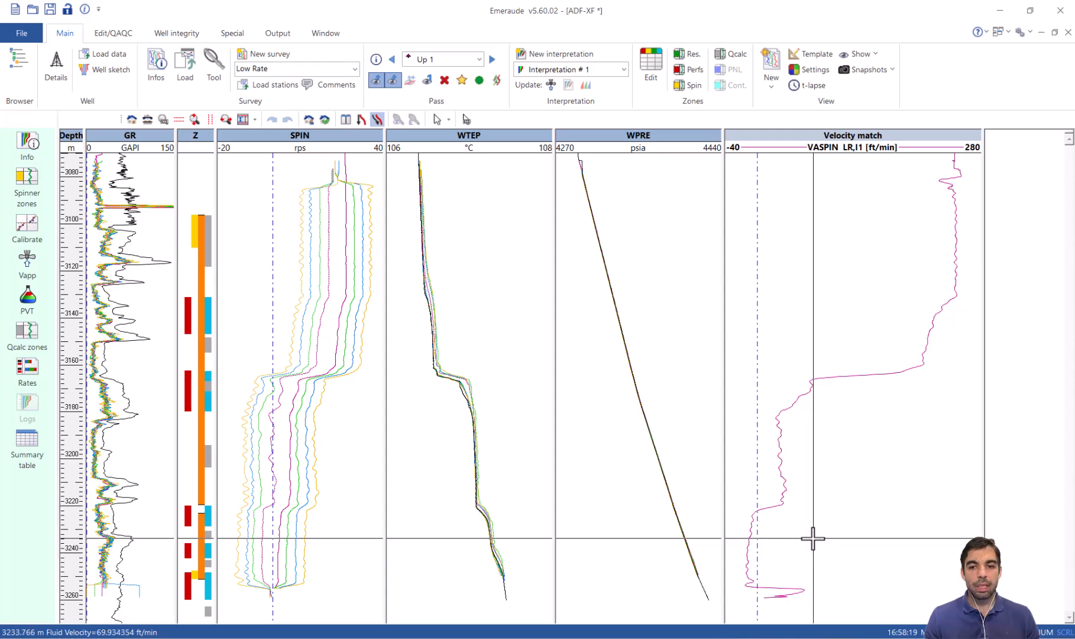
Calculate the zone rates of the Low Rate survey using the Single phase flow model.
click(28, 371)
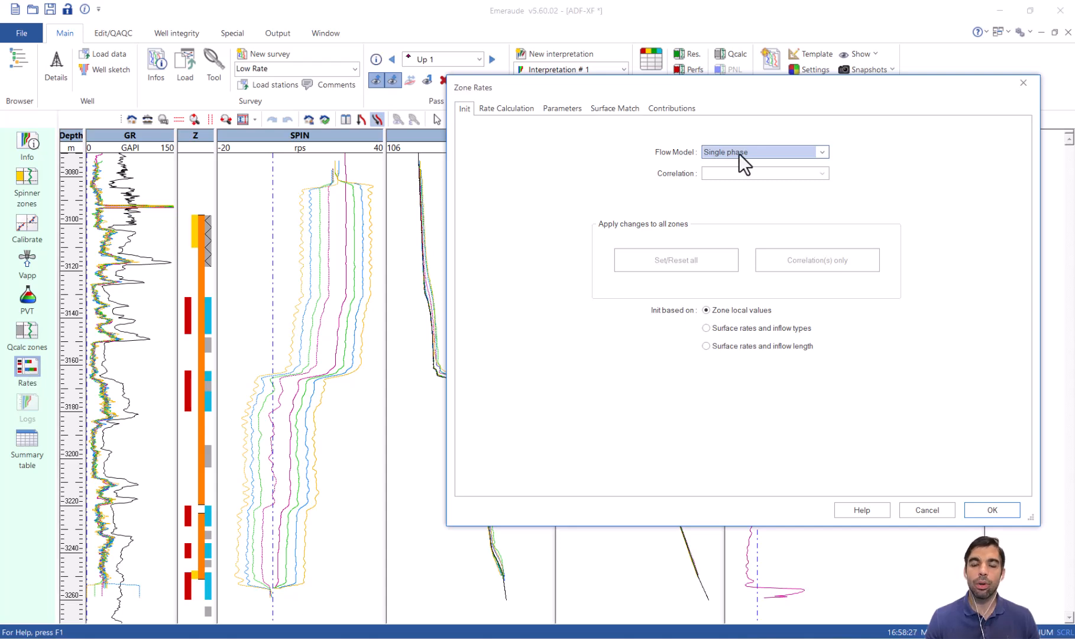
click(498, 108)
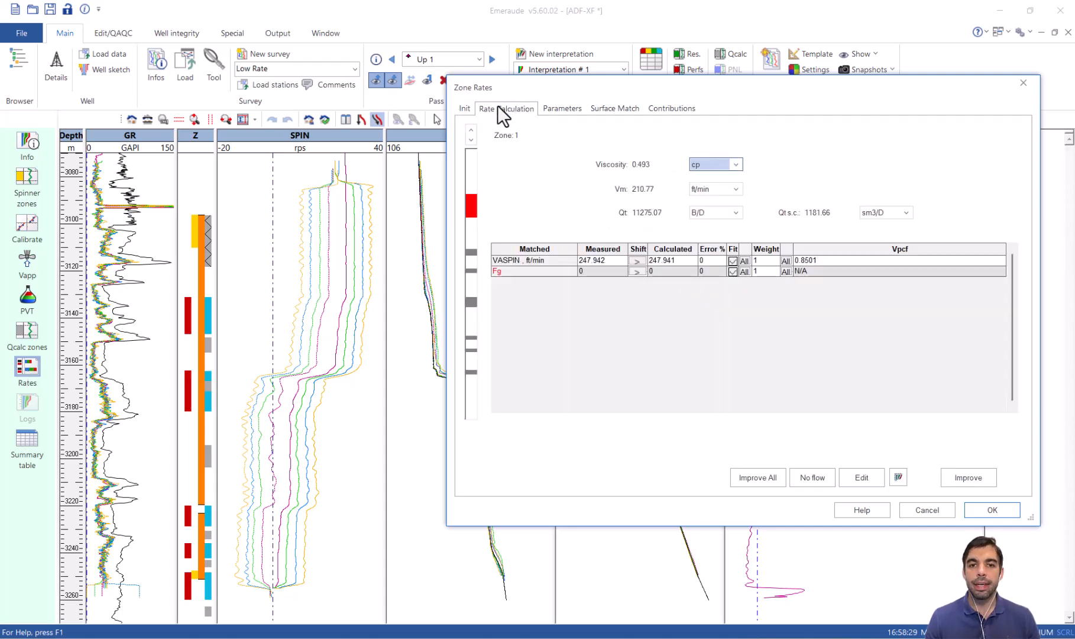
click(994, 511)
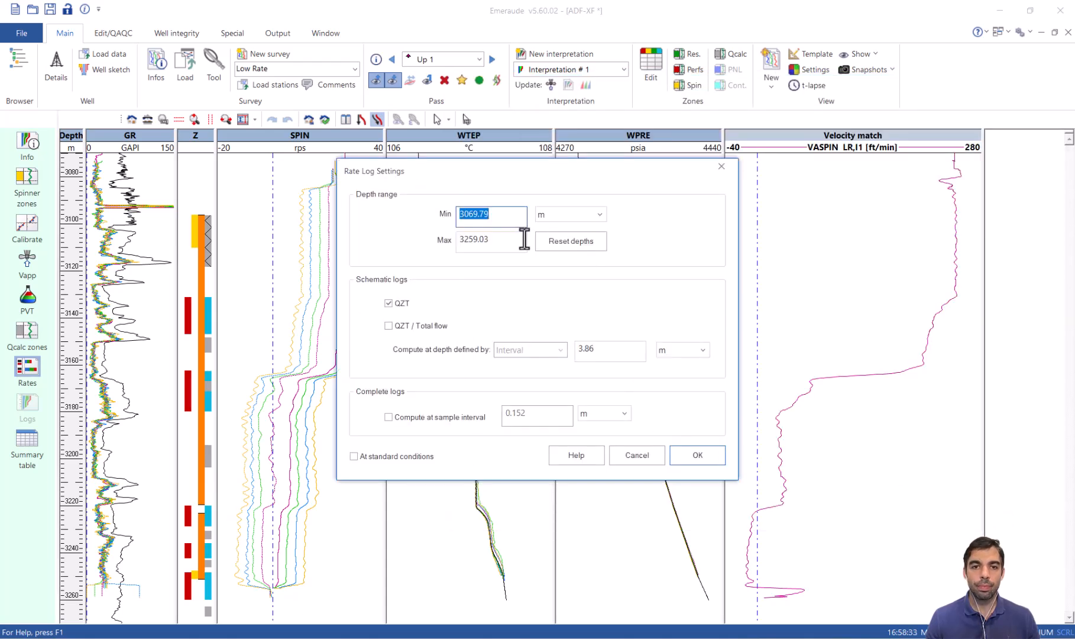
Generate the schematic QZT rate logs with the maximum depth set to 3260 m.
click(522, 239)
key(BackSpace)
key(BackSpace)
key(BackSpace)
key(BackSpace)
key(BackSpace)
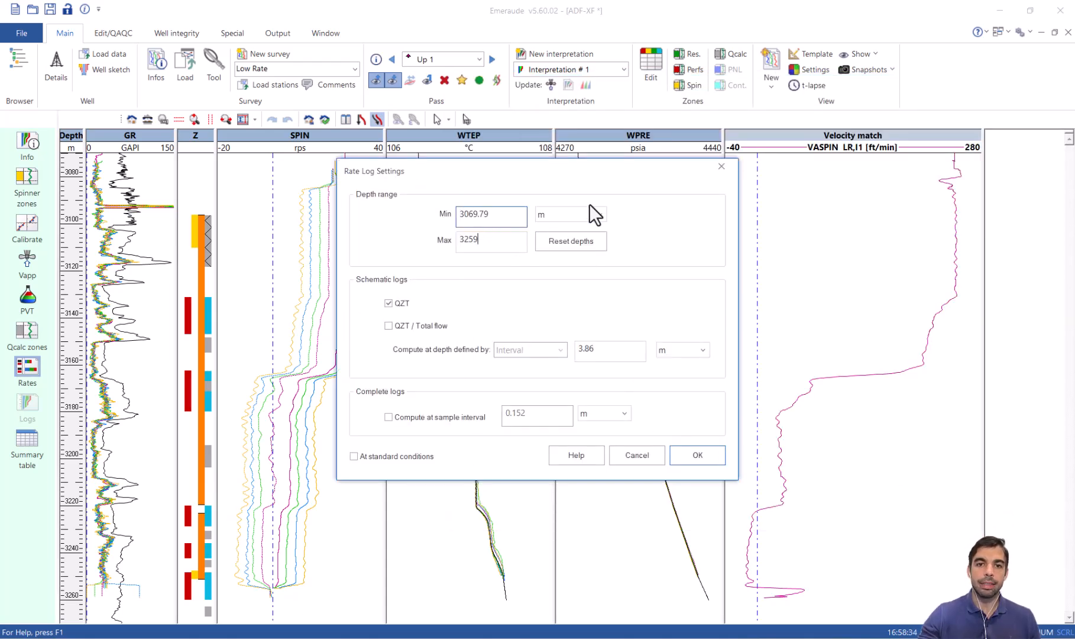
text(60)
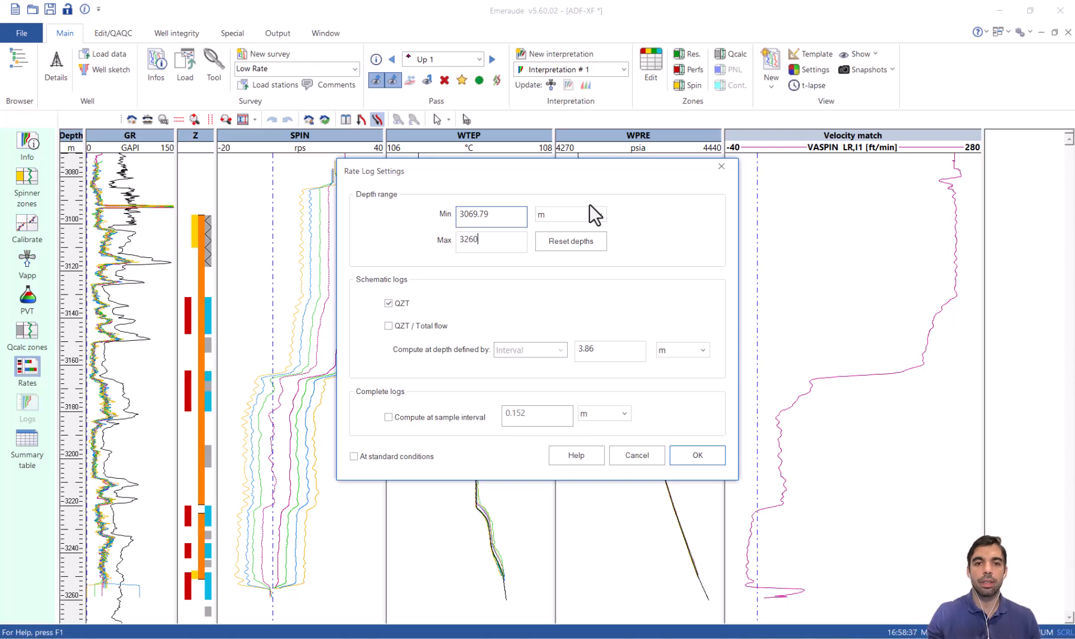
click(704, 455)
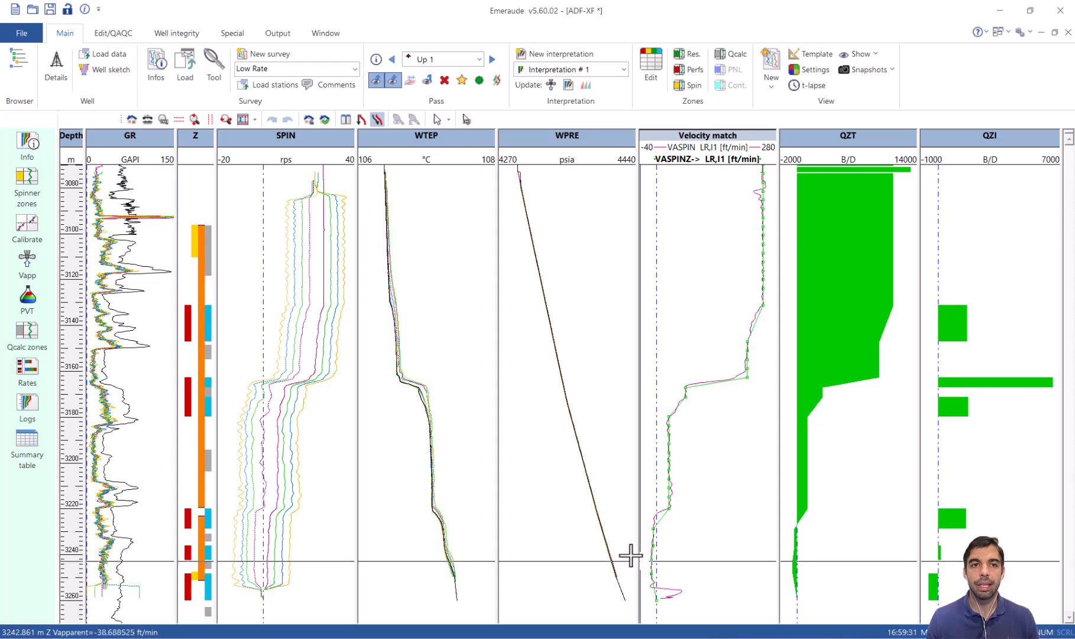
Compute the derivative of all Low Rate pressure (WPRE) passes with a smoothing of 2 m.
click(112, 33)
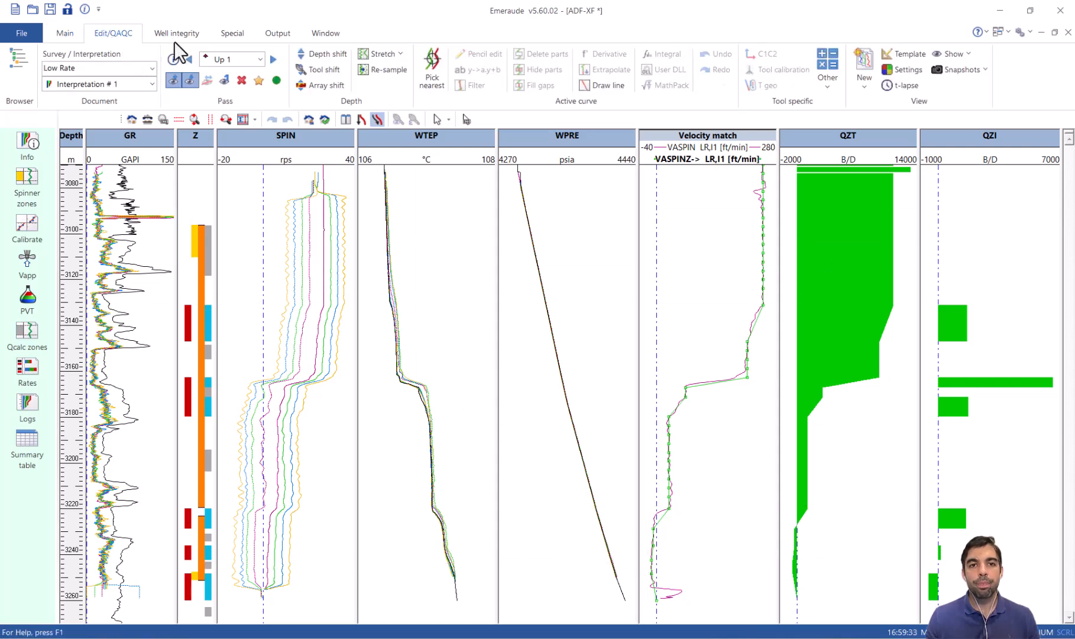
click(436, 79)
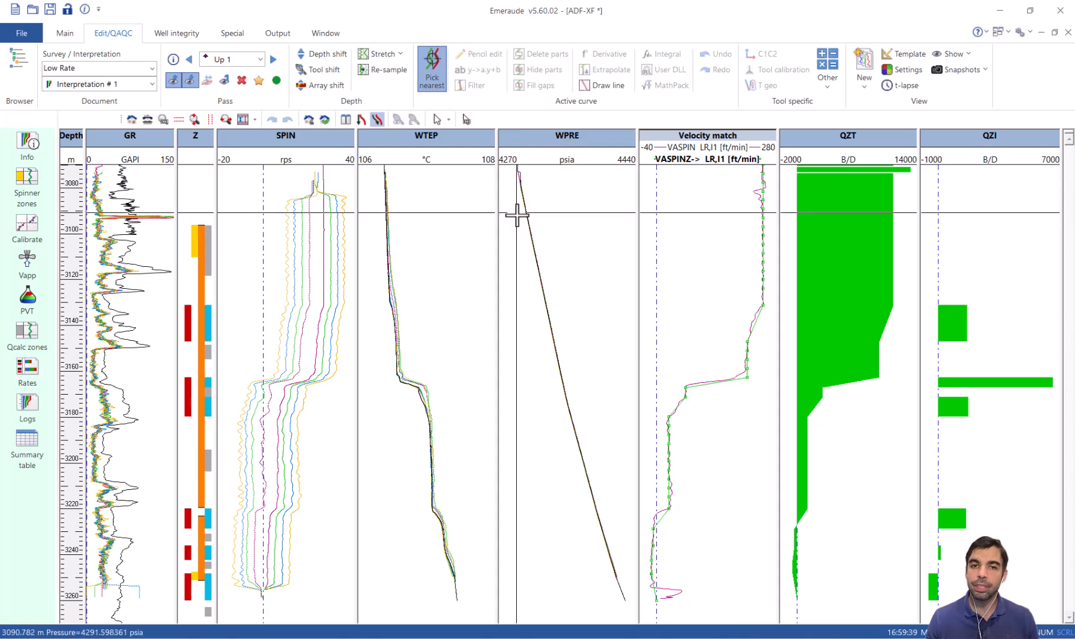
click(538, 241)
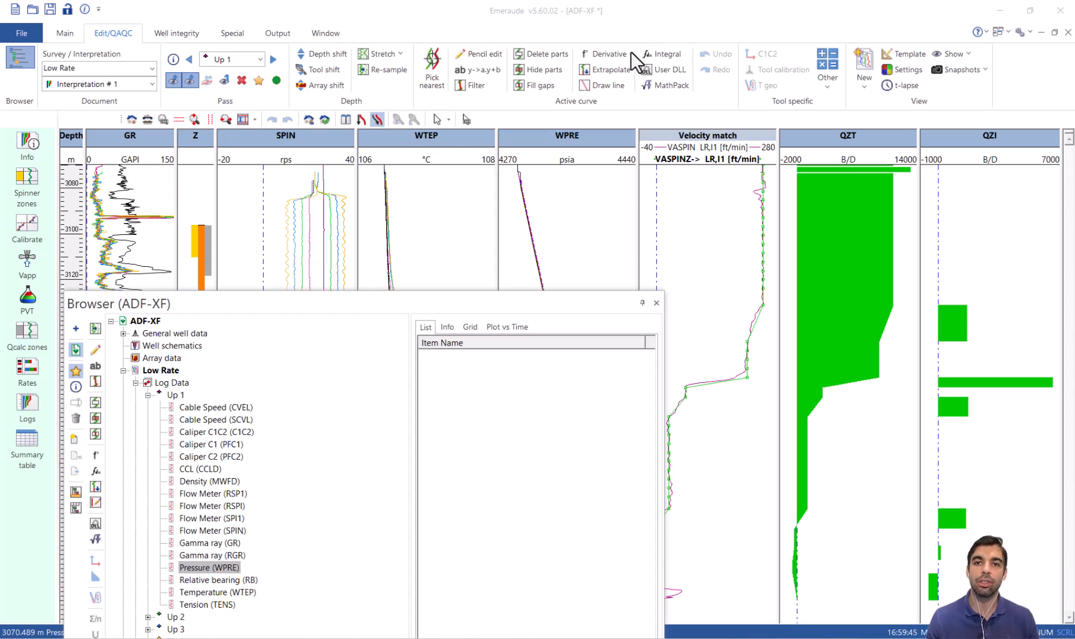
click(617, 59)
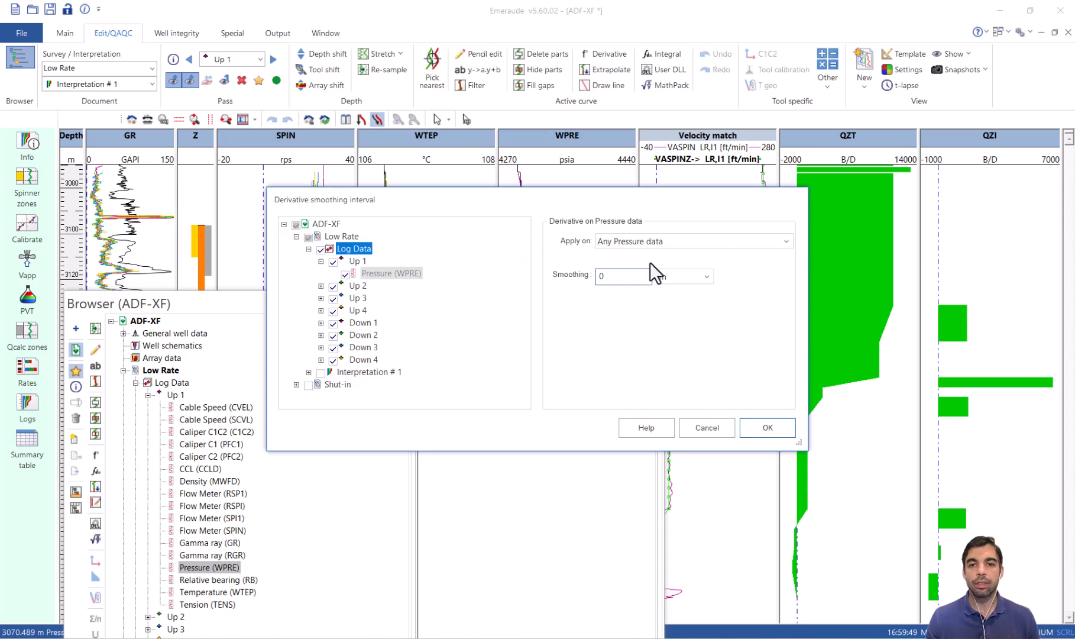
click(611, 277)
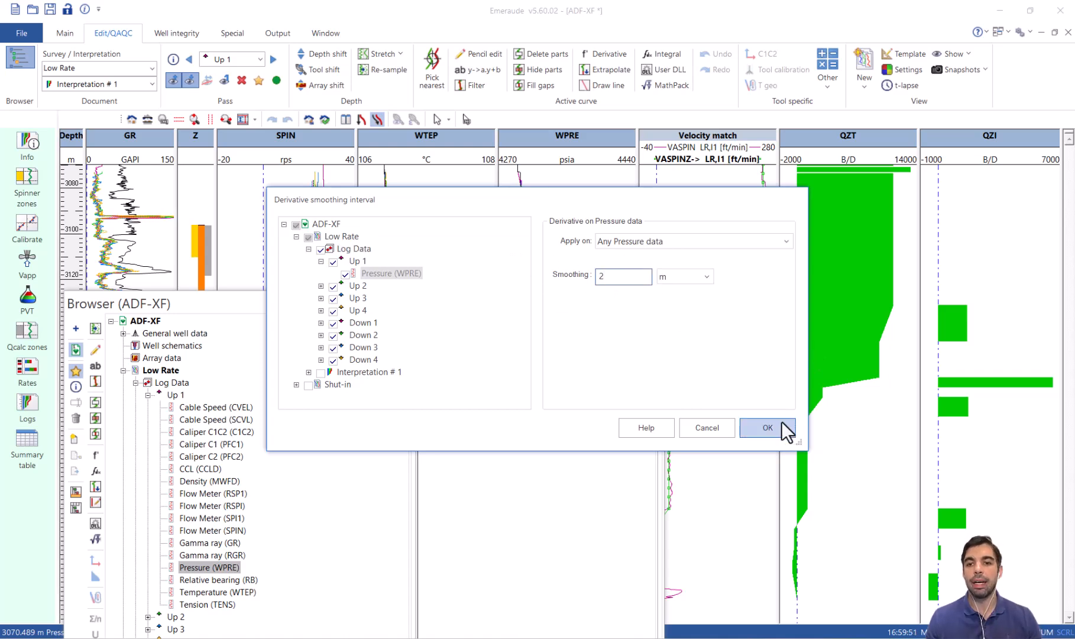
click(766, 427)
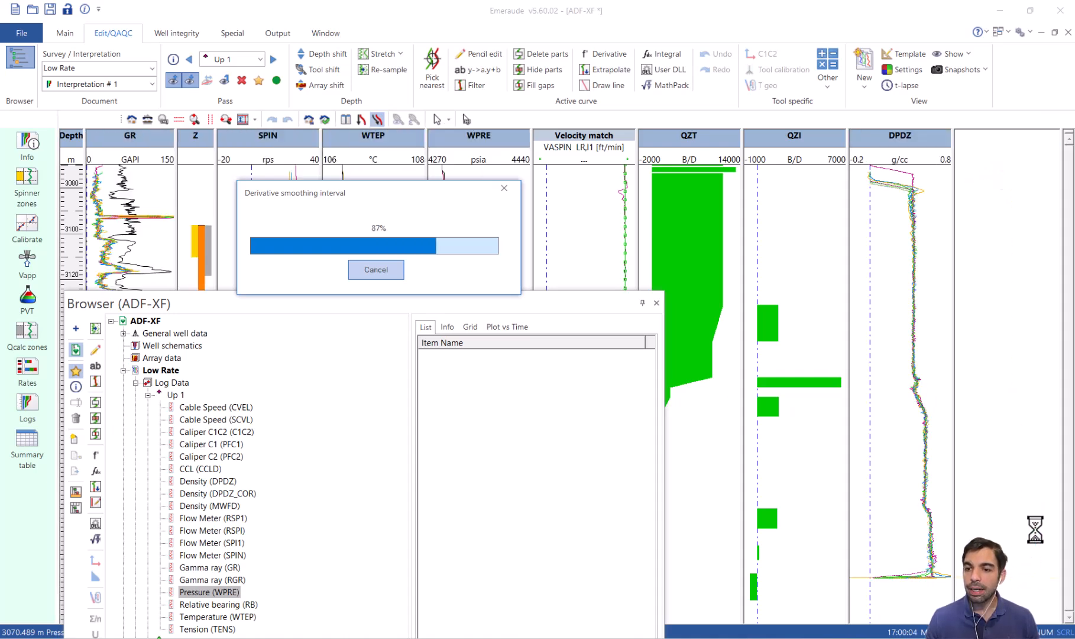
Close the data browser, then hide the DPDZ track and widen the DPDZ_COR track.
click(656, 303)
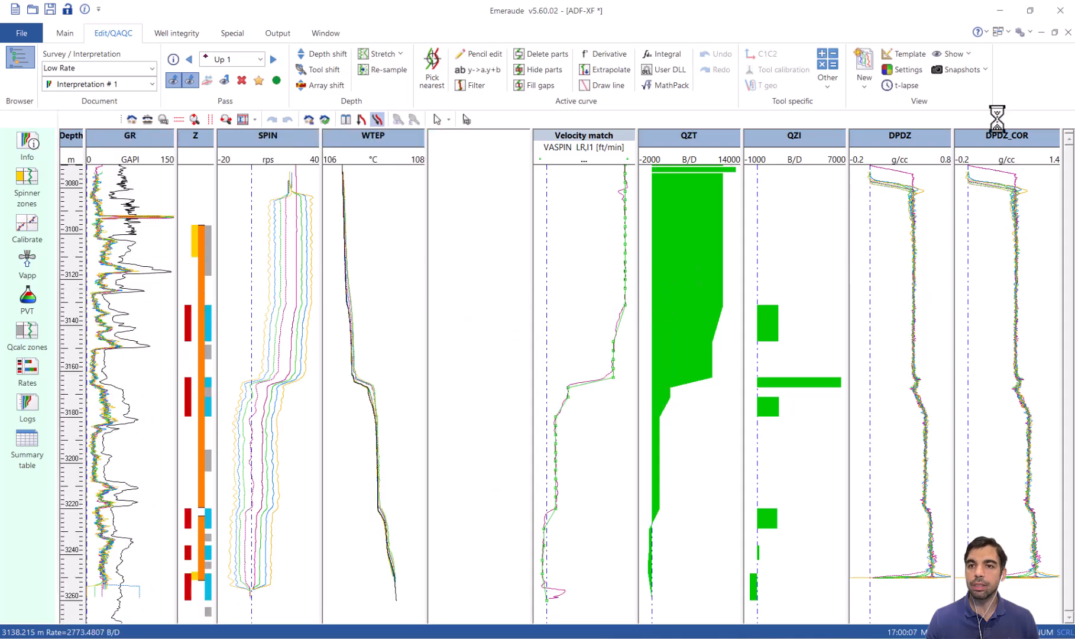
double_click(908, 140)
drag(957, 159, 1053, 147)
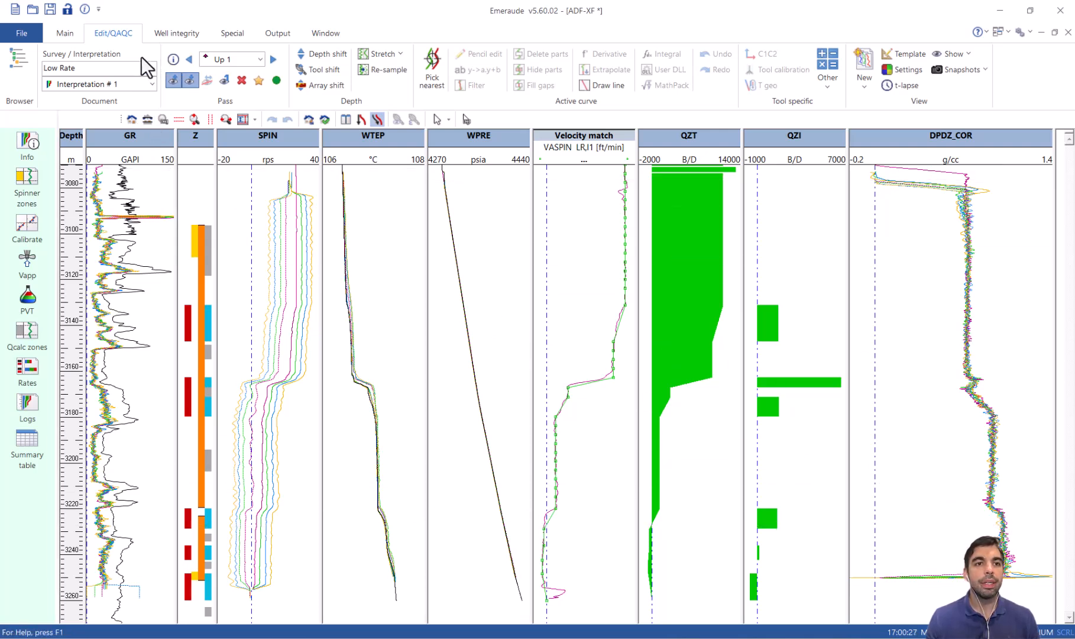
Examine the Shut-in survey's rate, velocity, temperature and density logs, and return to the Low Rate survey.
click(151, 67)
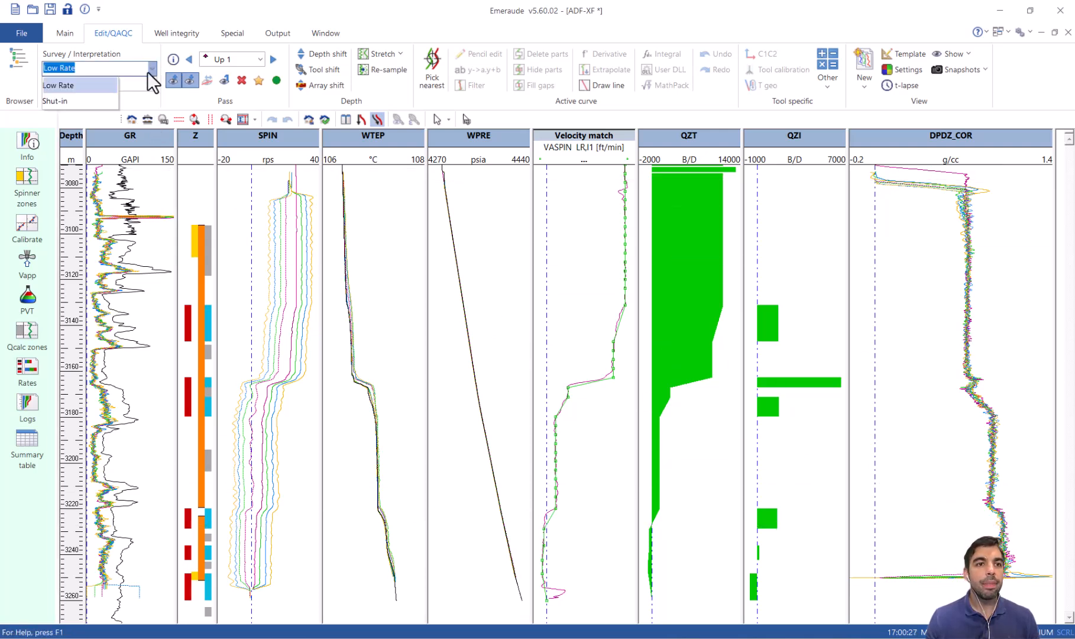
click(96, 101)
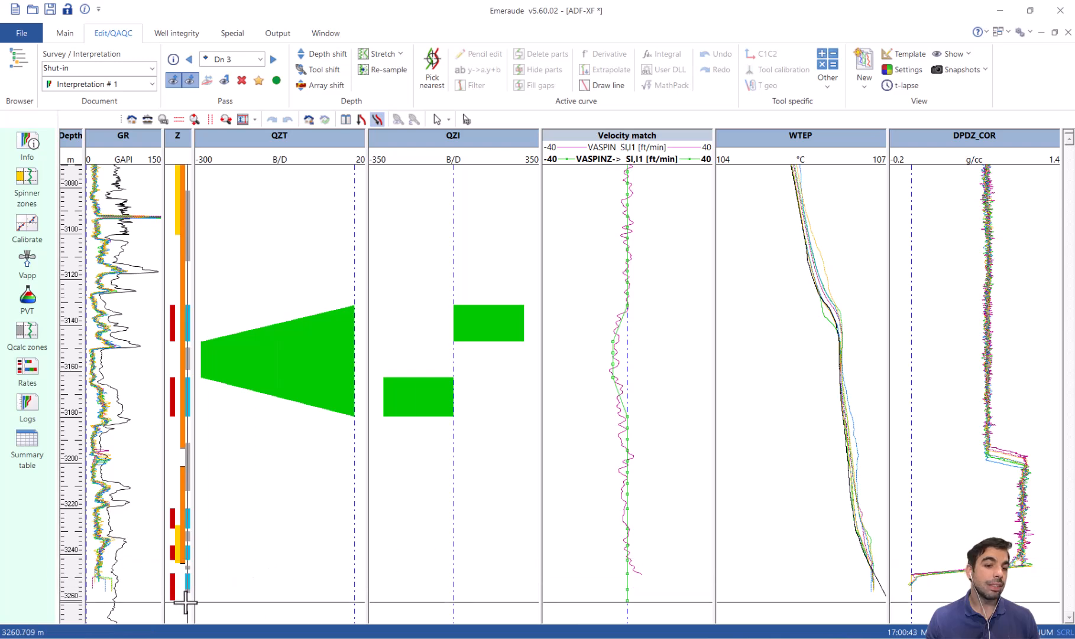
click(149, 69)
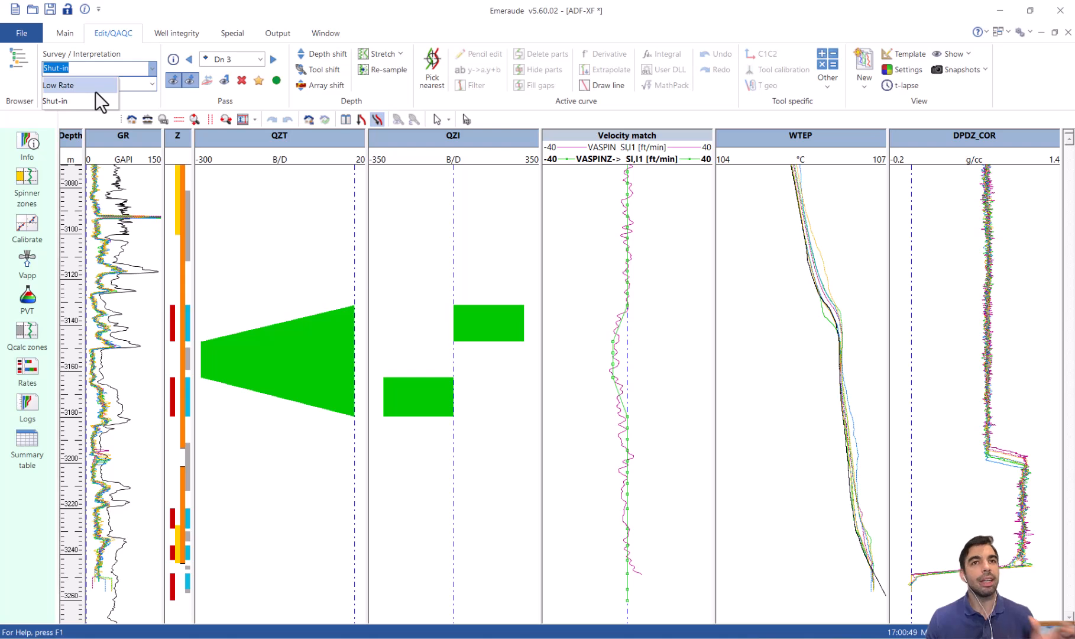
click(95, 90)
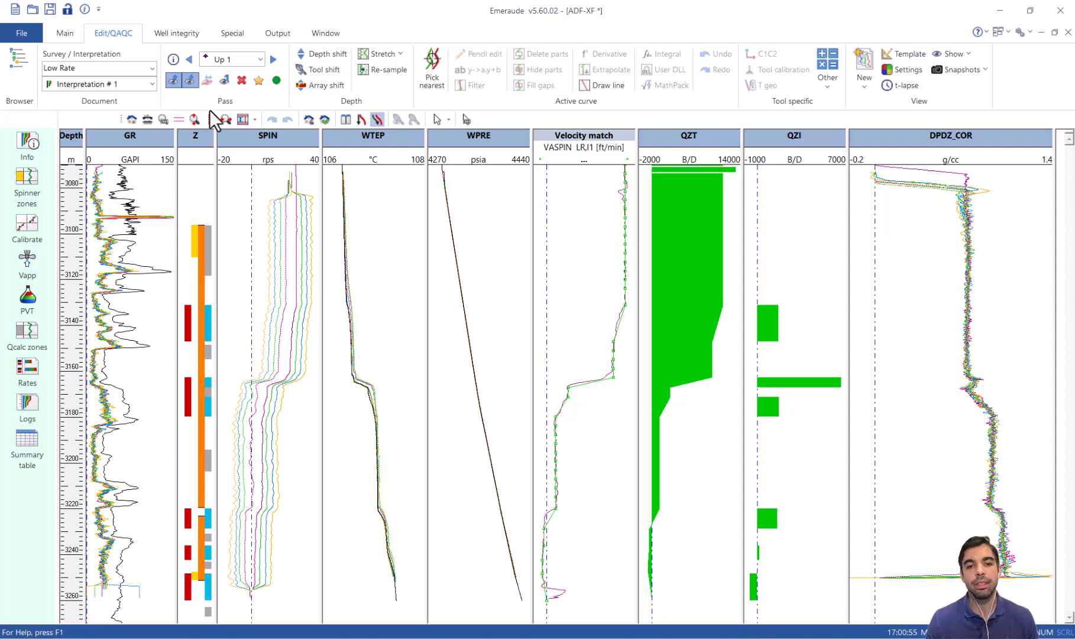
Define reservoir zones over the perforated intervals at about 3130–3149 m, 3162–3183 m and 3249–3259 m.
click(71, 32)
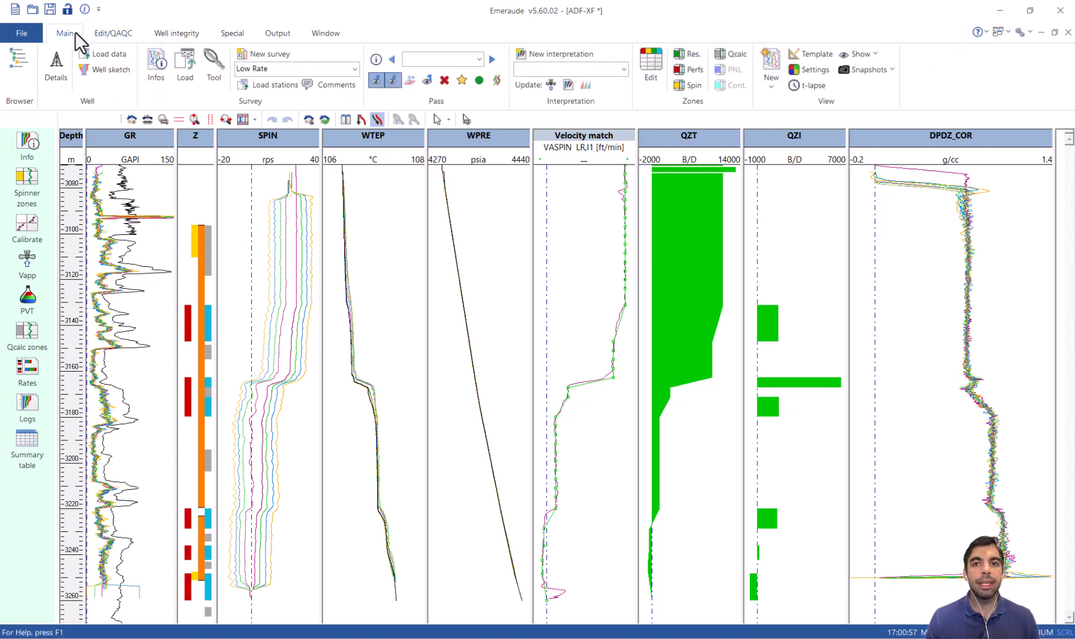
click(687, 54)
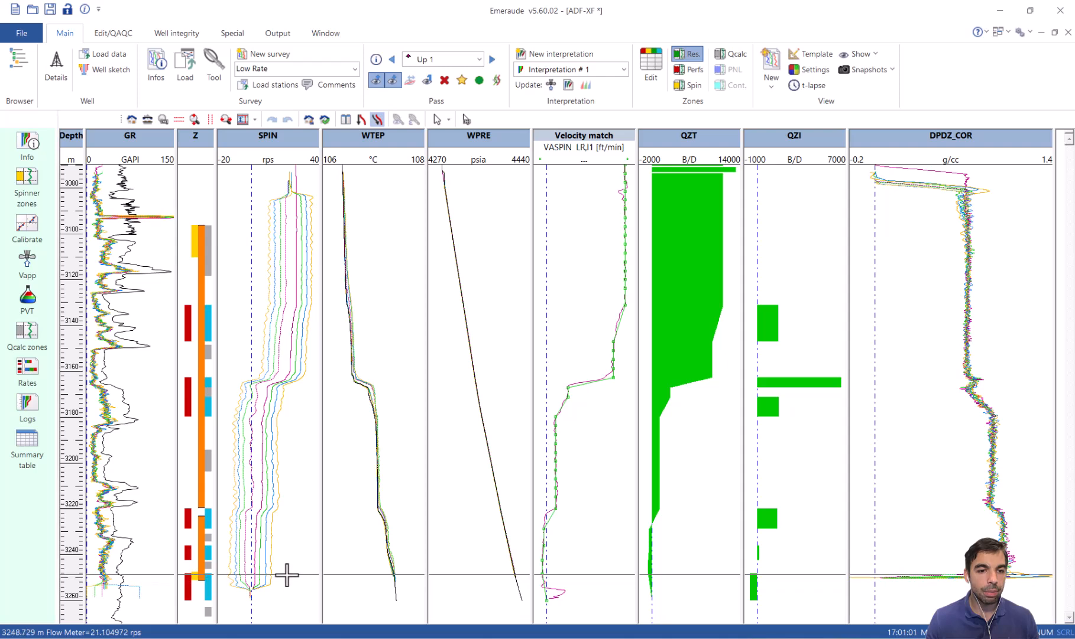
drag(287, 572, 290, 593)
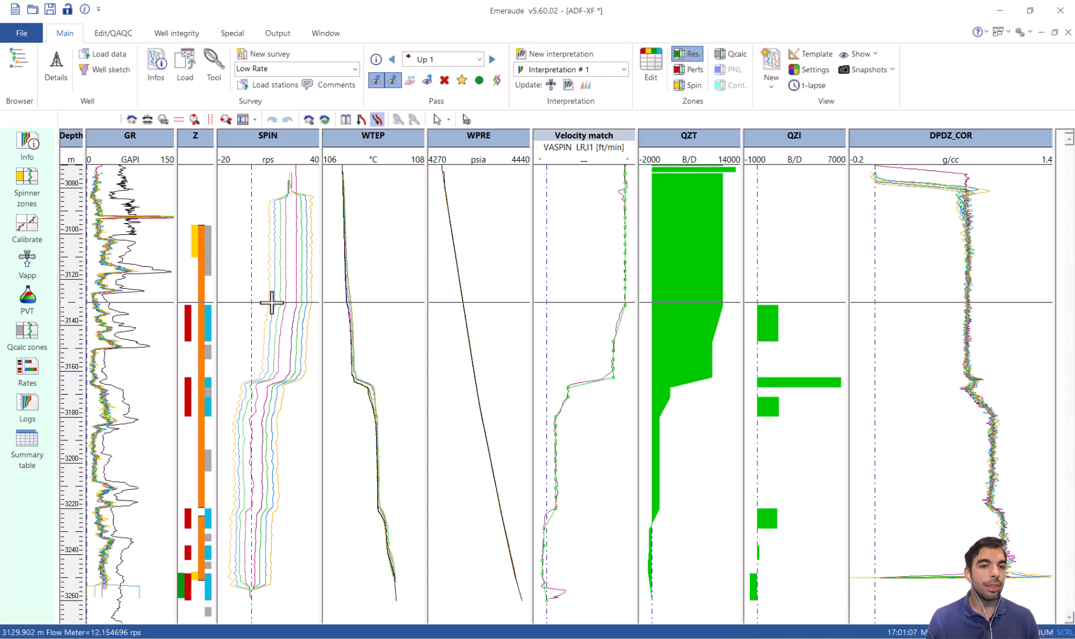
drag(271, 302, 278, 421)
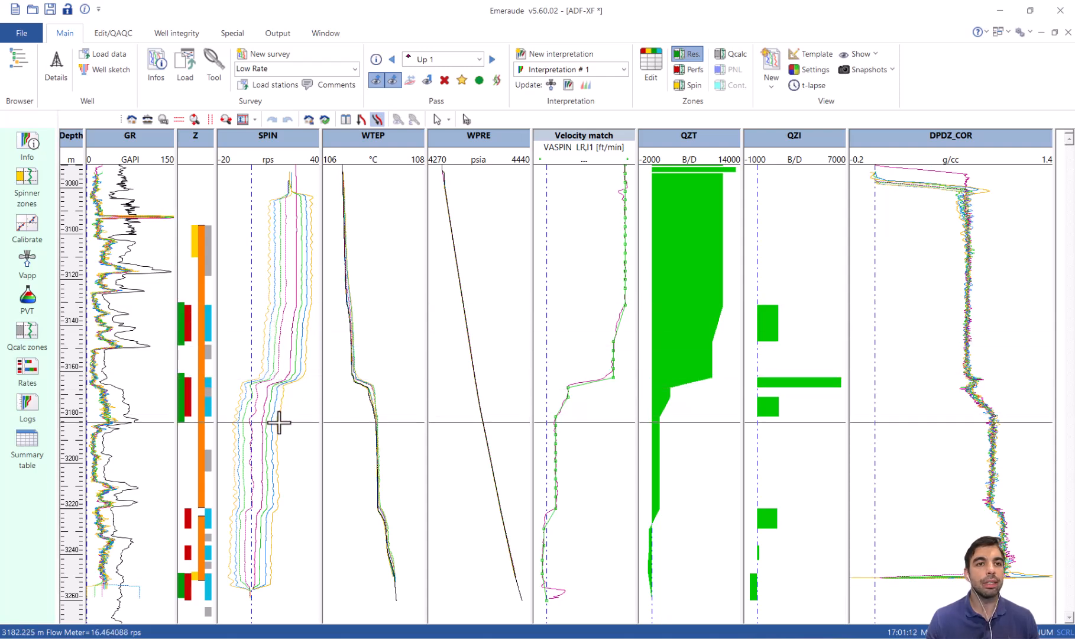
Open the Selective Inflow Performance (SIP) analysis for the defined reservoir zones.
click(238, 34)
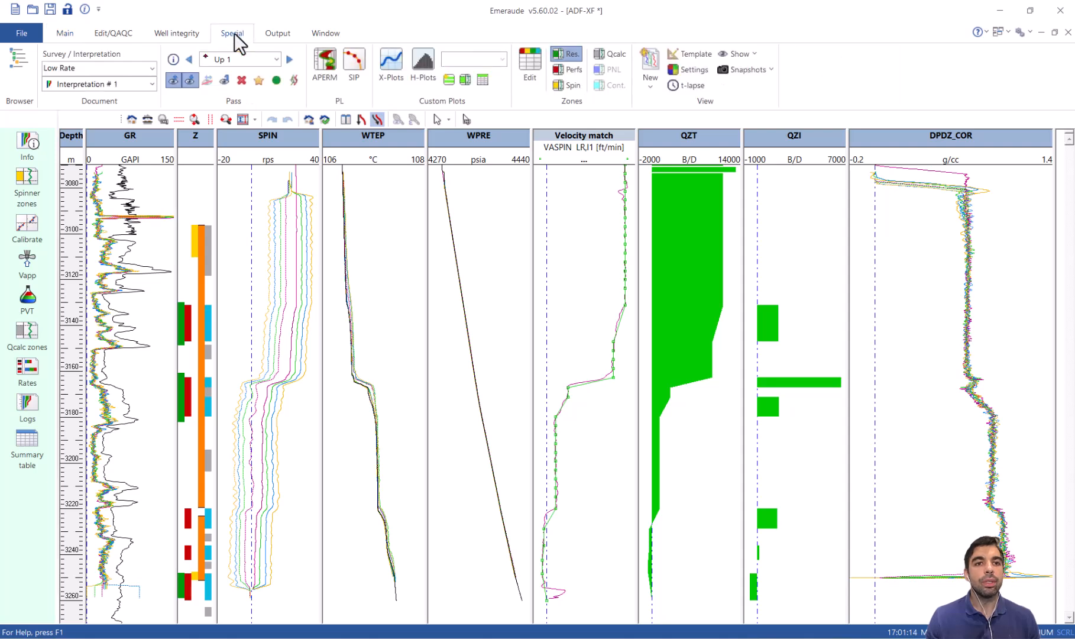
click(353, 68)
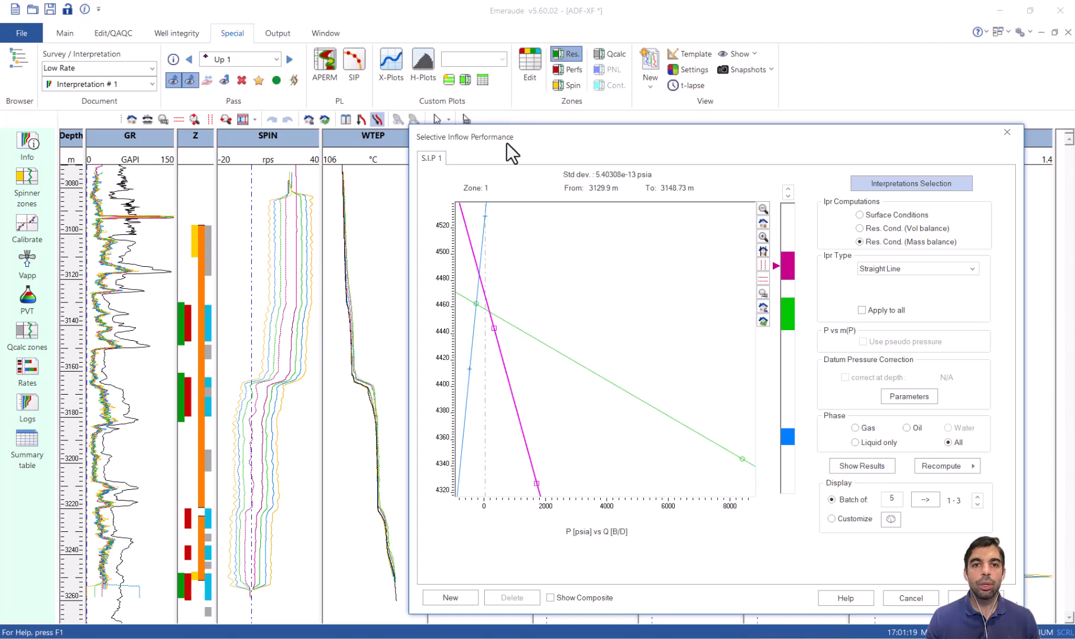
Examine the Selective Inflow Performance plot for the three reservoir zones and accept the analysis.
drag(506, 142, 396, 96)
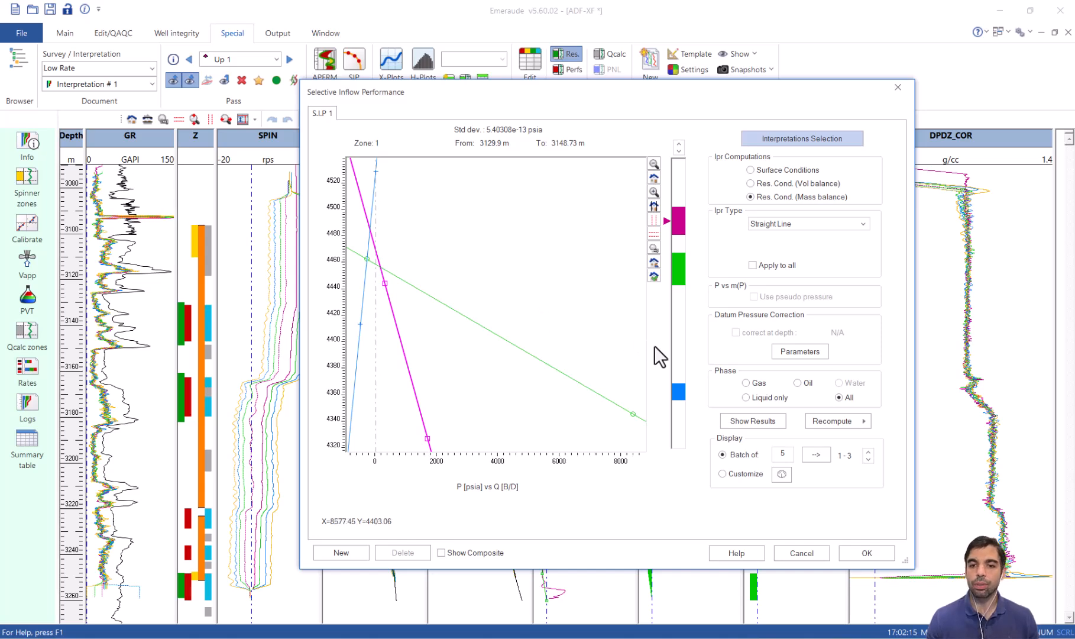
click(876, 554)
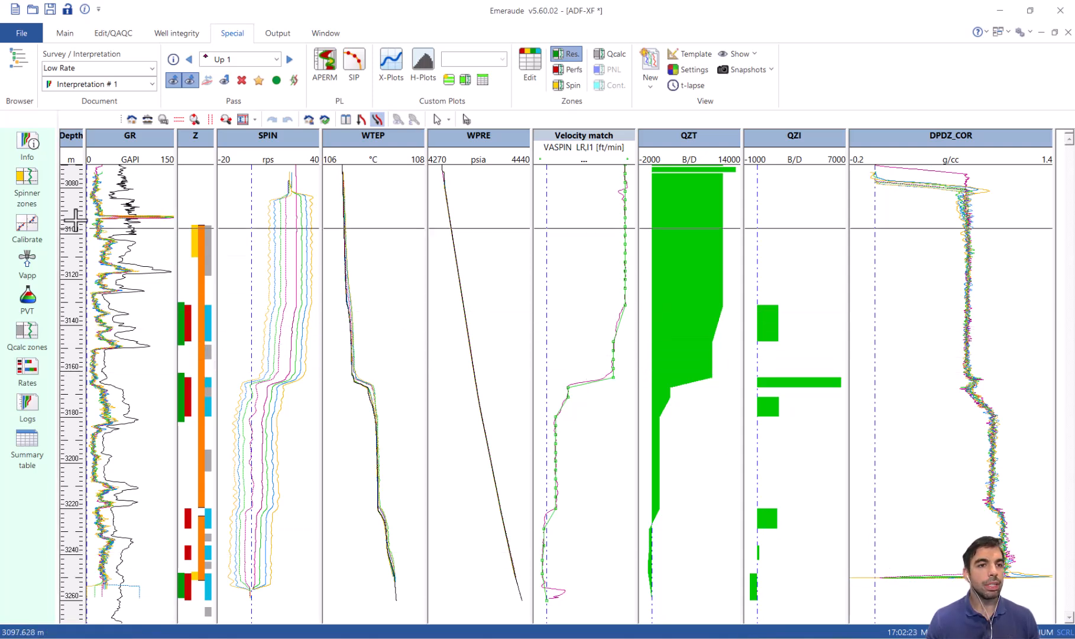
Add a Density reference channel to Interpretation # 1 by averaging the Density (DPDZ_COR) data of the Low Rate passes.
click(28, 149)
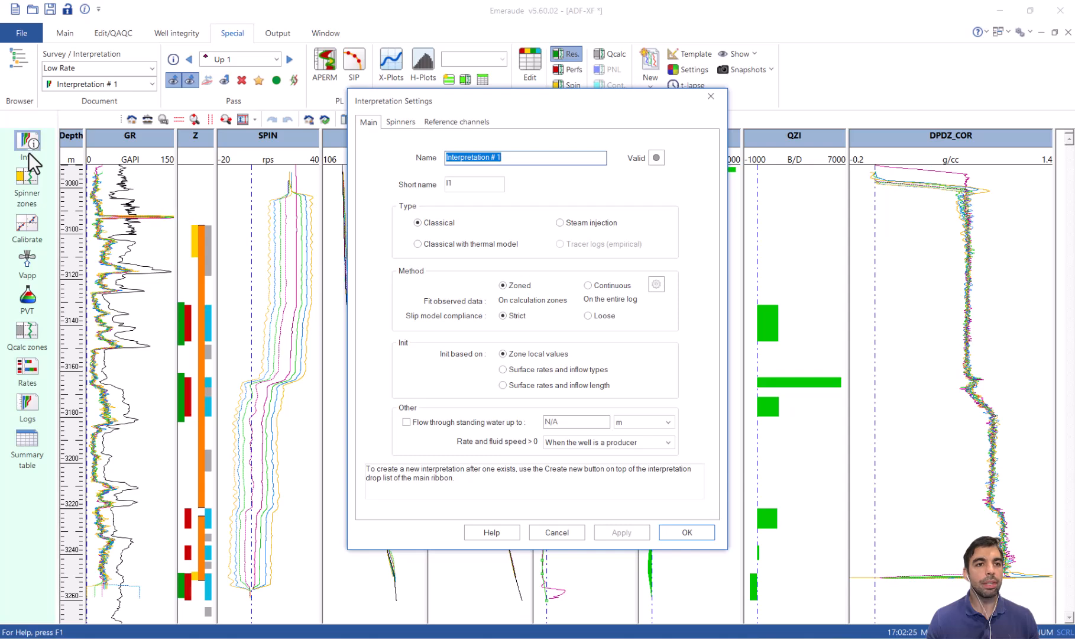
click(477, 124)
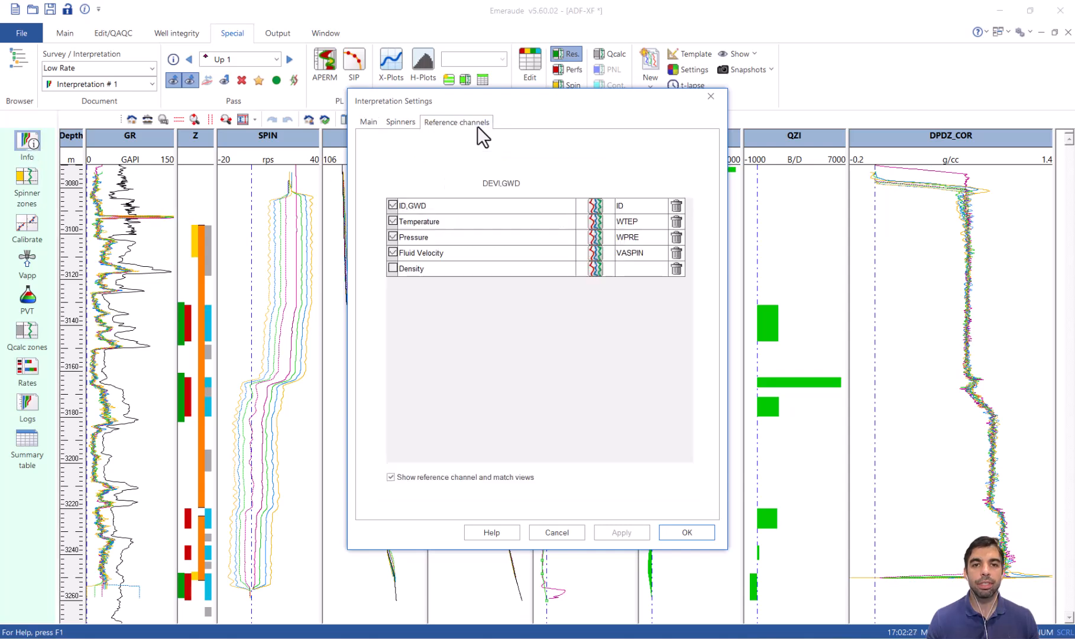
click(597, 269)
click(219, 187)
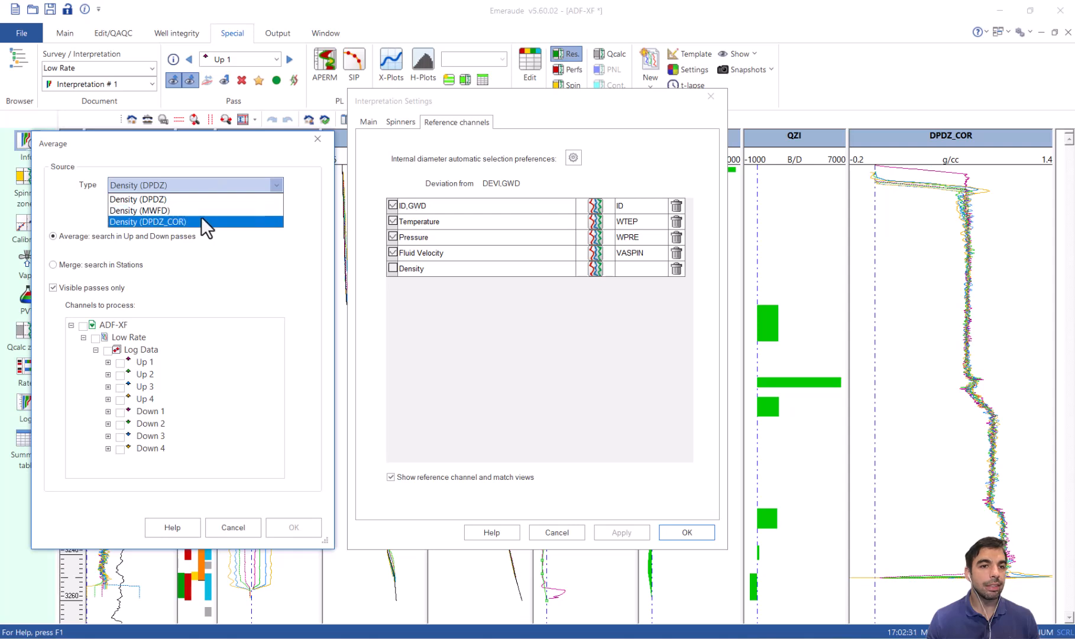
click(201, 218)
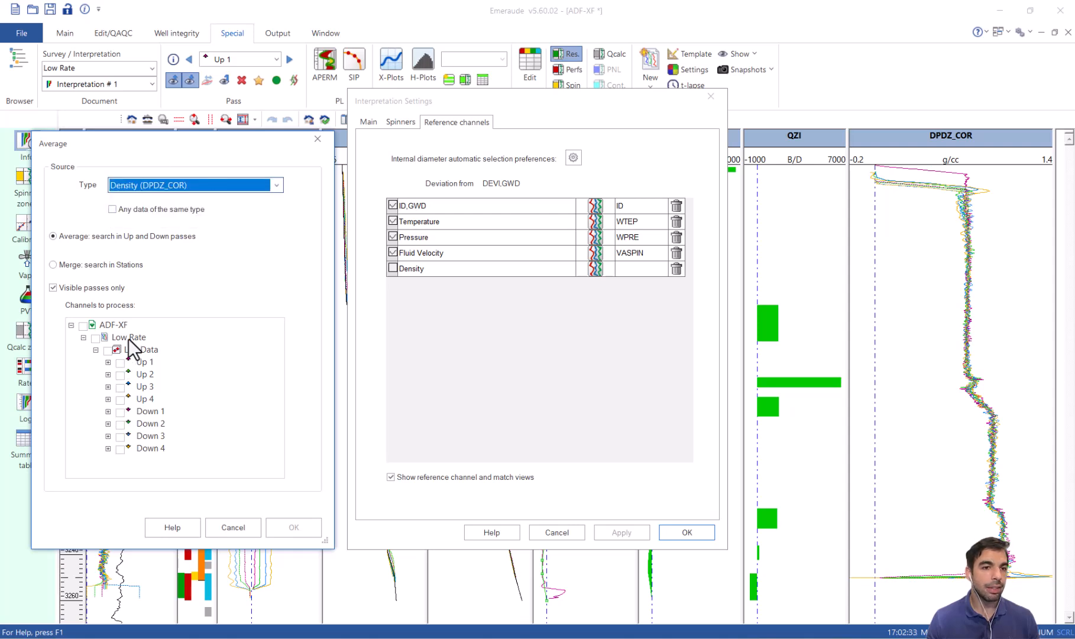
click(137, 349)
click(291, 528)
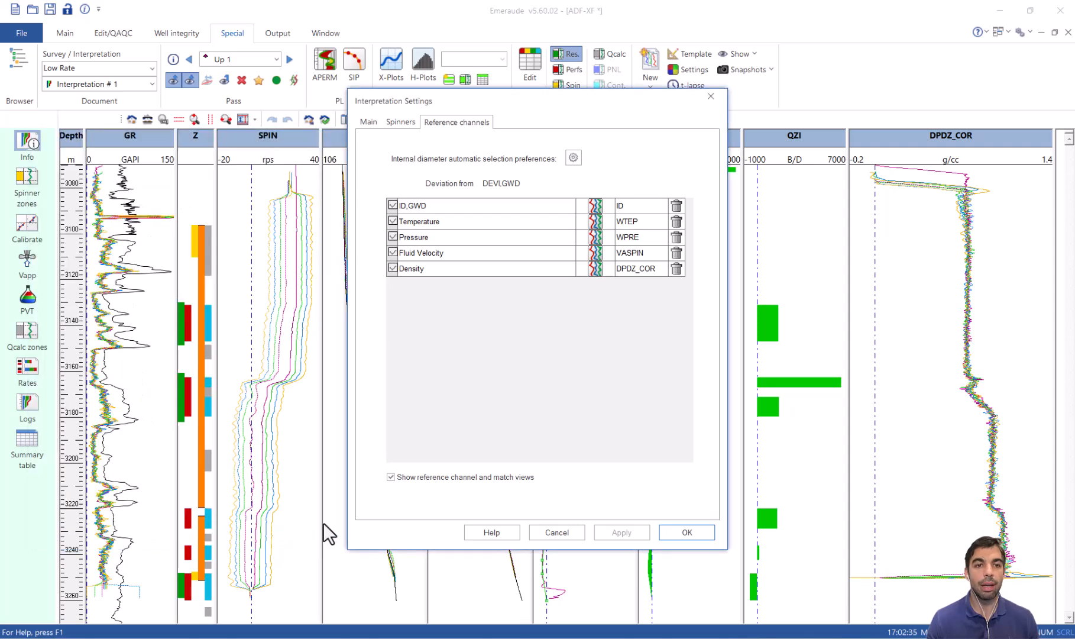
click(702, 534)
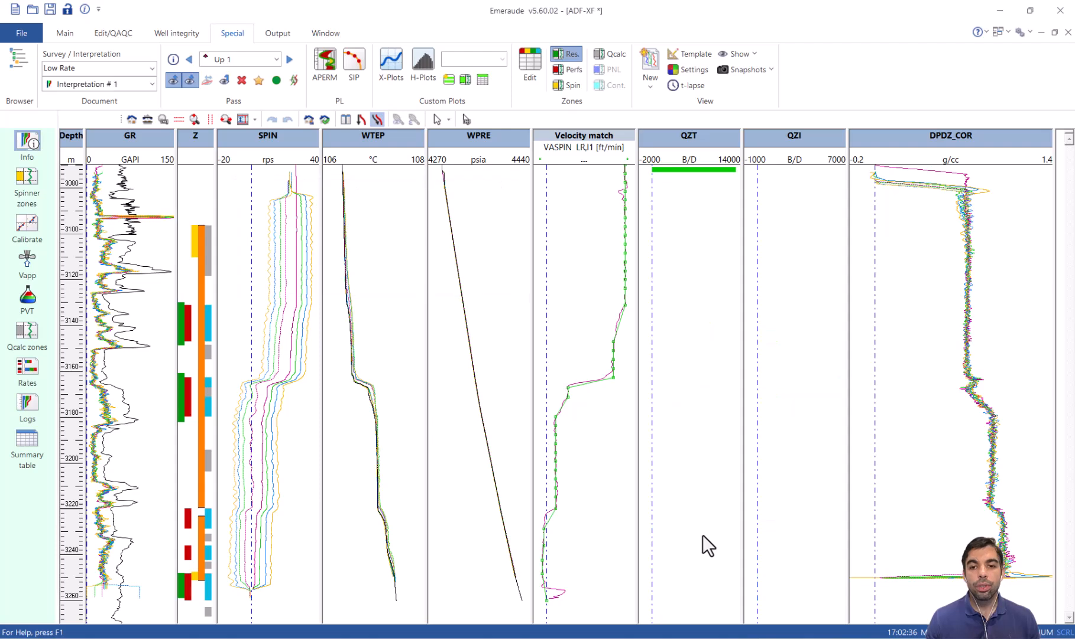
Add water to the saturated oil PVT definition, review the phase properties, and accept the definition.
click(28, 296)
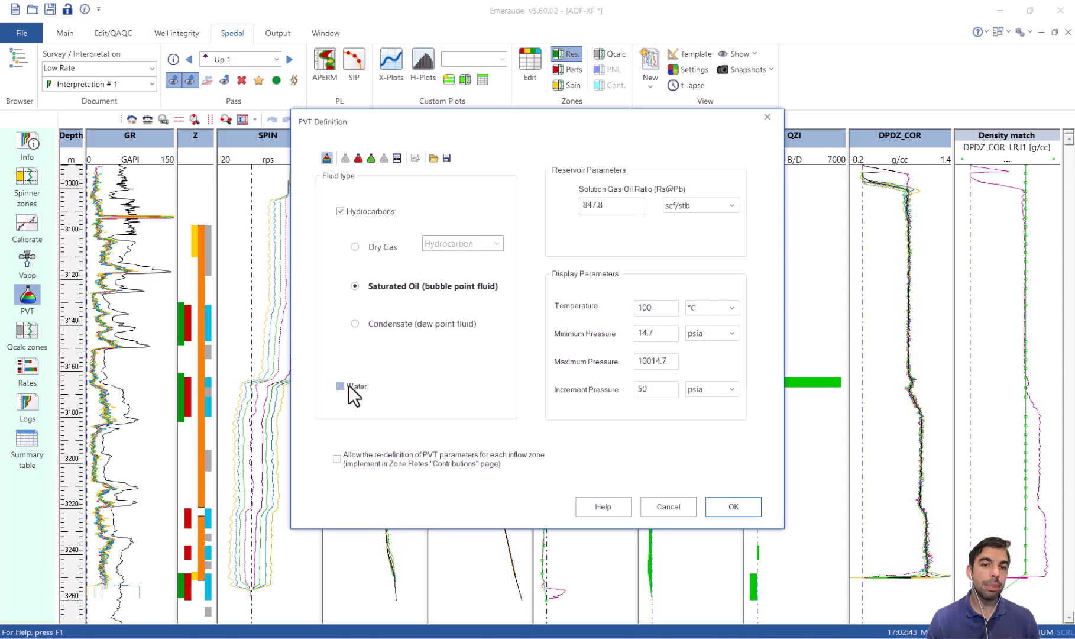
click(344, 160)
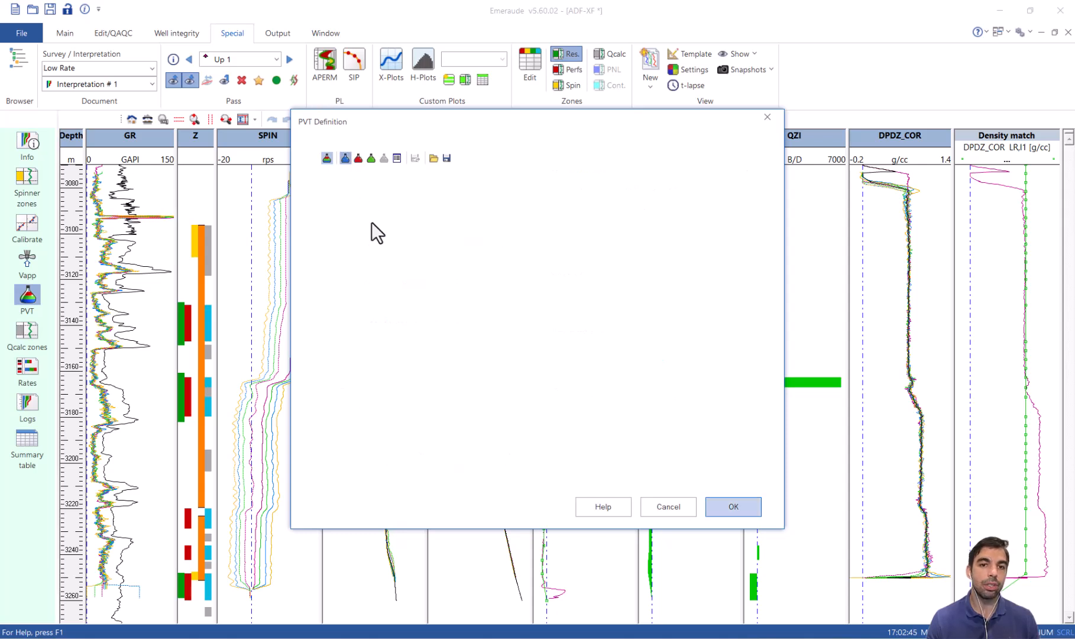
click(361, 158)
click(369, 157)
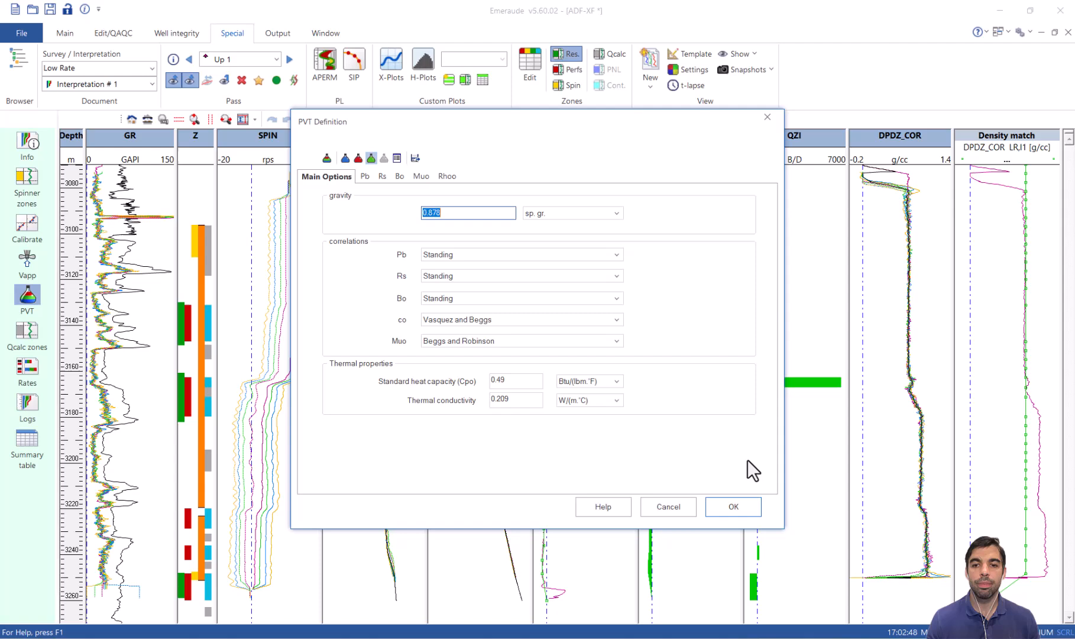
click(733, 507)
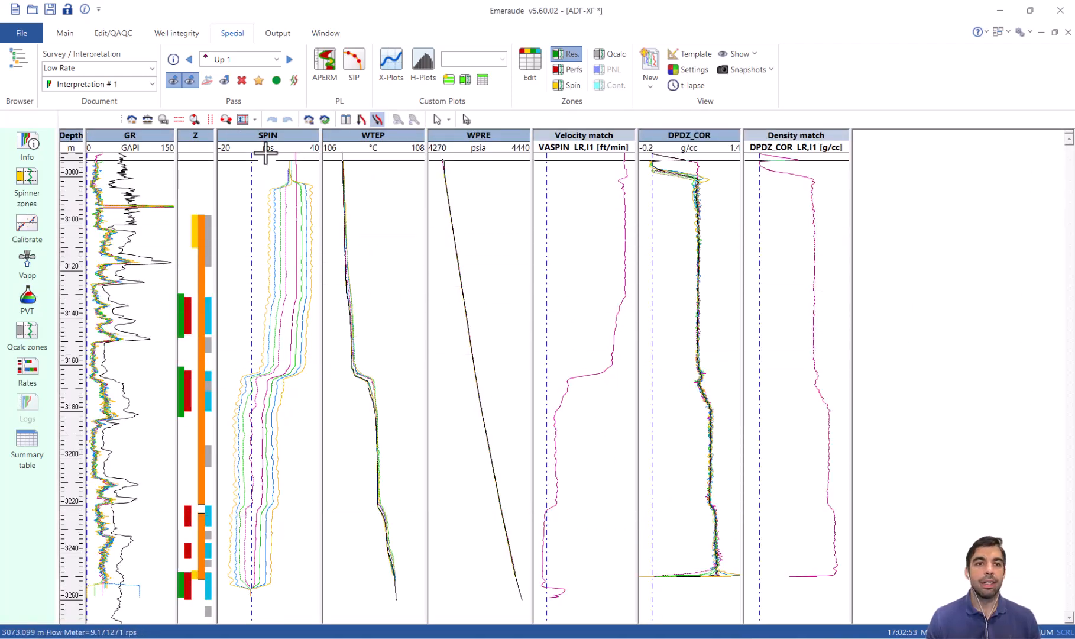
Hide the SPIN track and recompute the zone rates with the Water-Hydrocarbons(L) flow model and ABB - Deviated correlation, generating the logs.
double_click(274, 134)
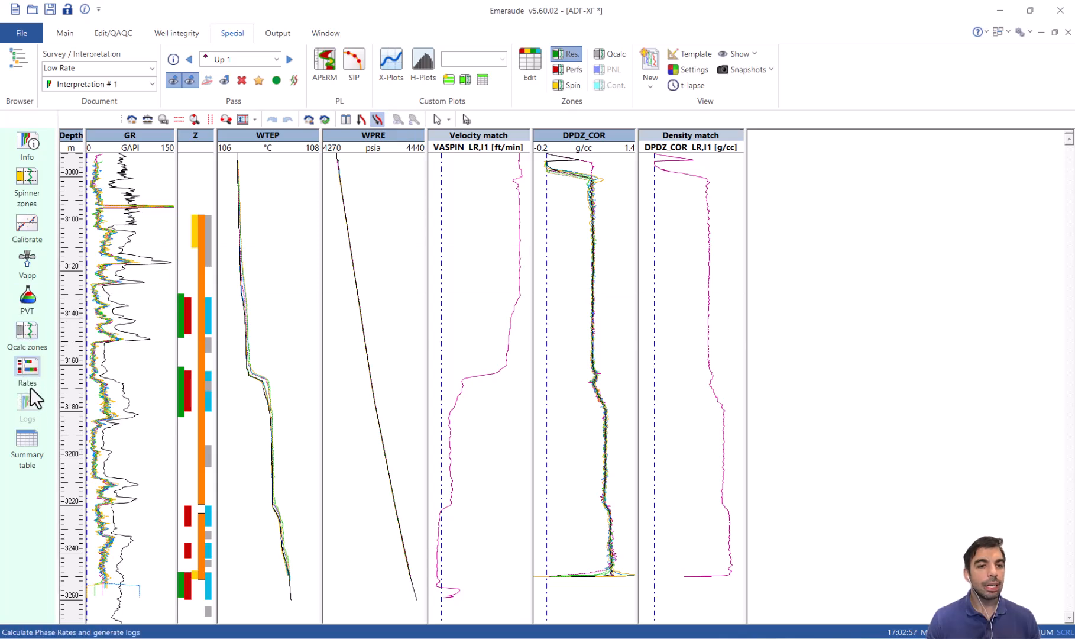
click(27, 367)
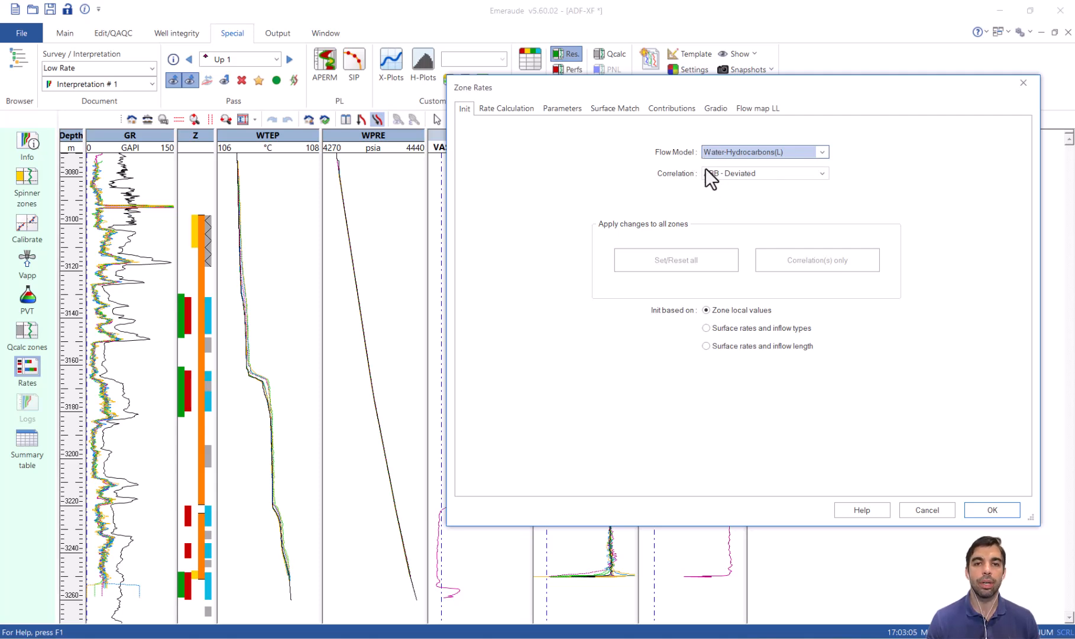
click(491, 108)
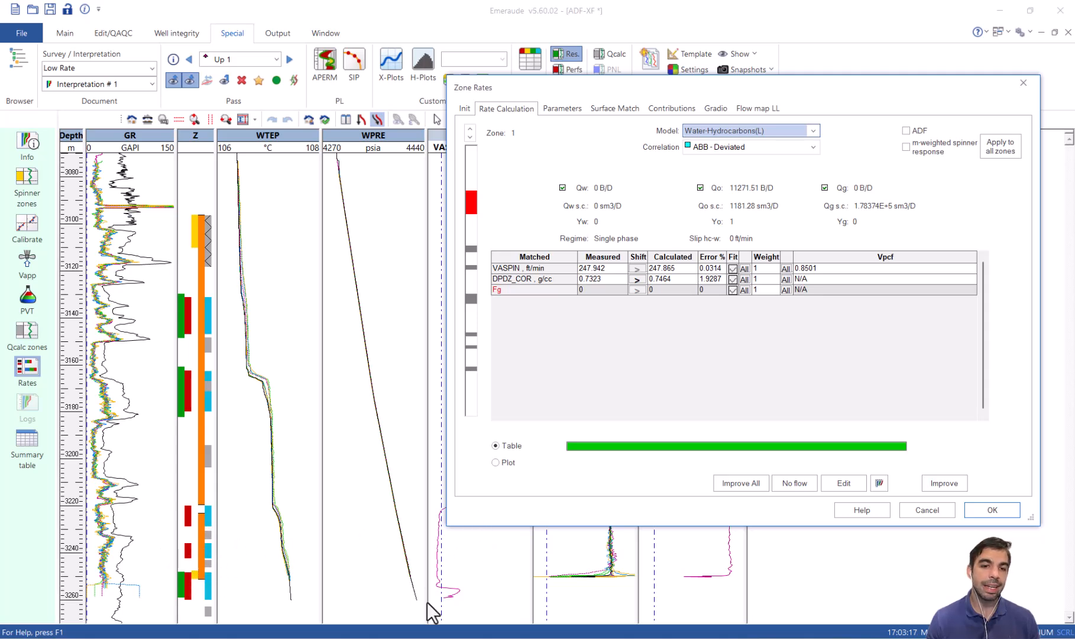
click(468, 335)
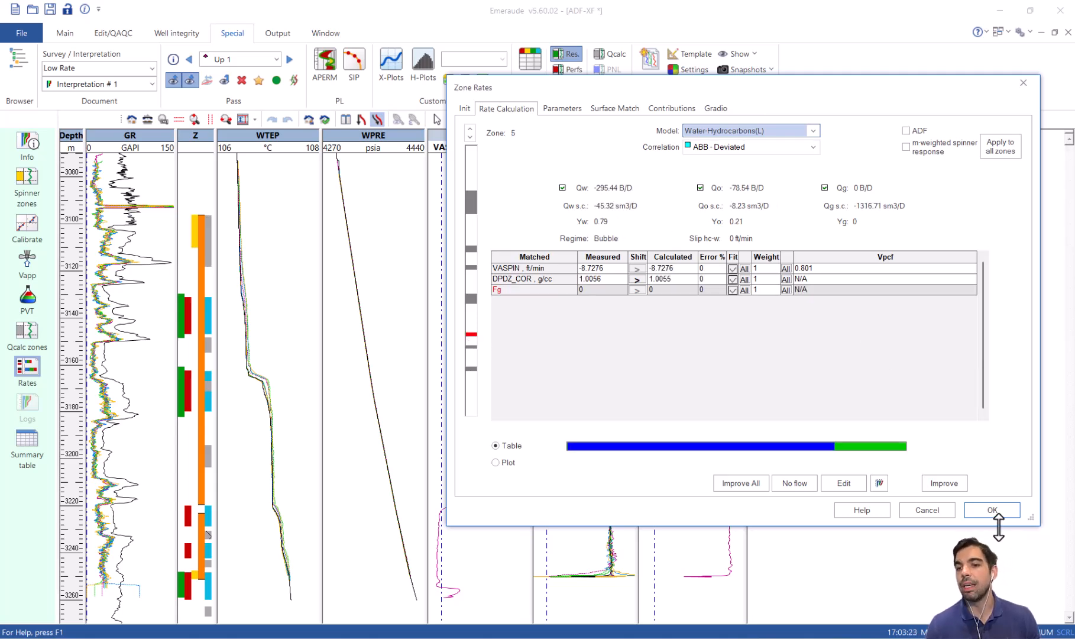
click(993, 508)
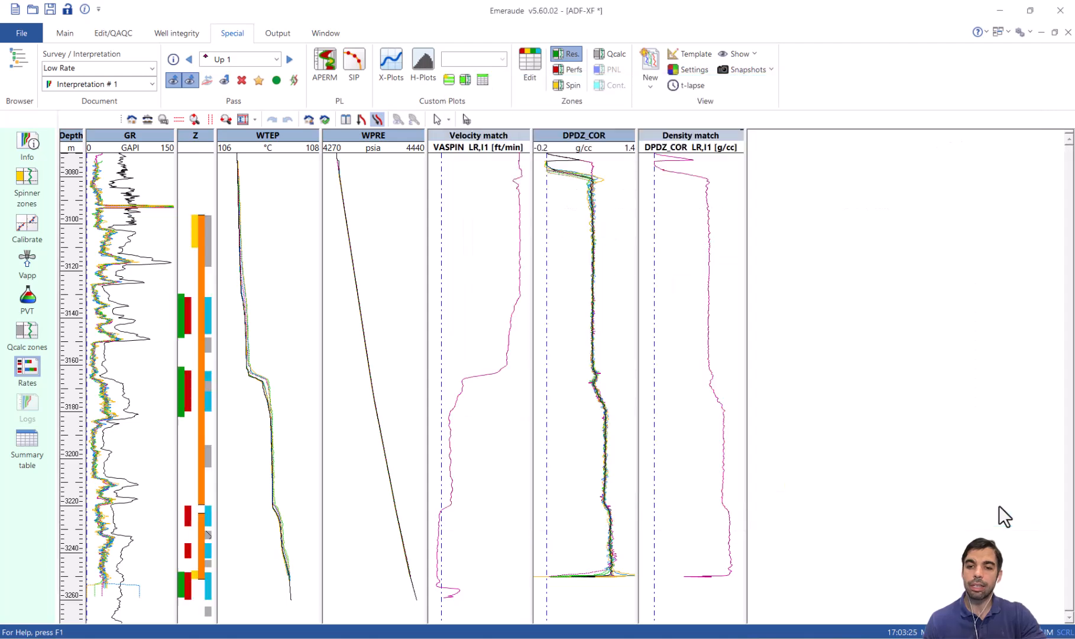
click(698, 455)
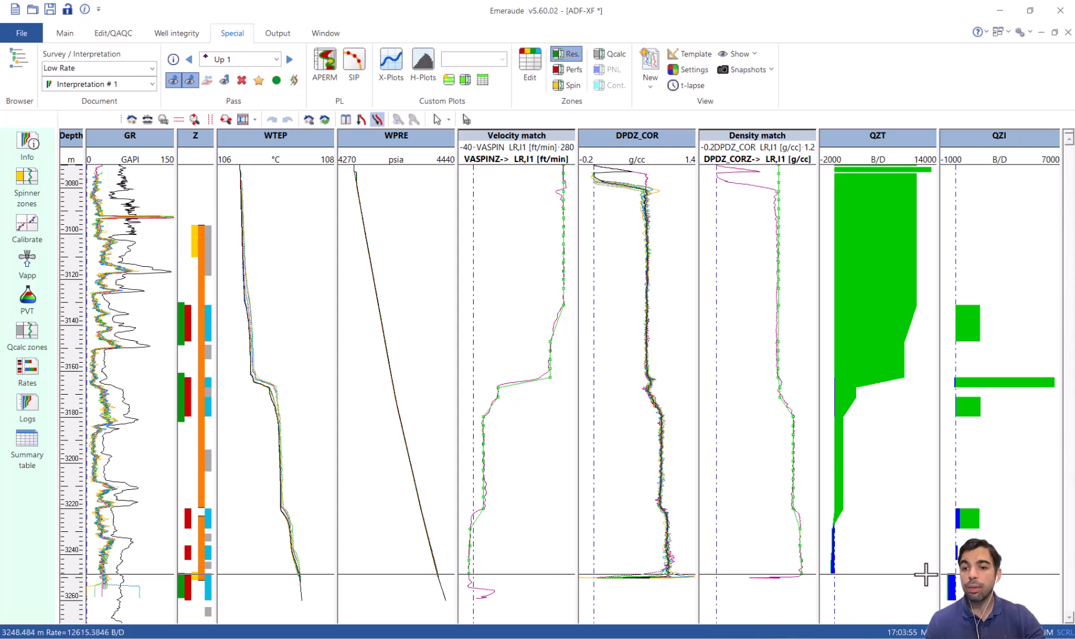
Enable the ADF option for rate calculation zones 6 and 5 and accept the updated zone rates.
click(31, 369)
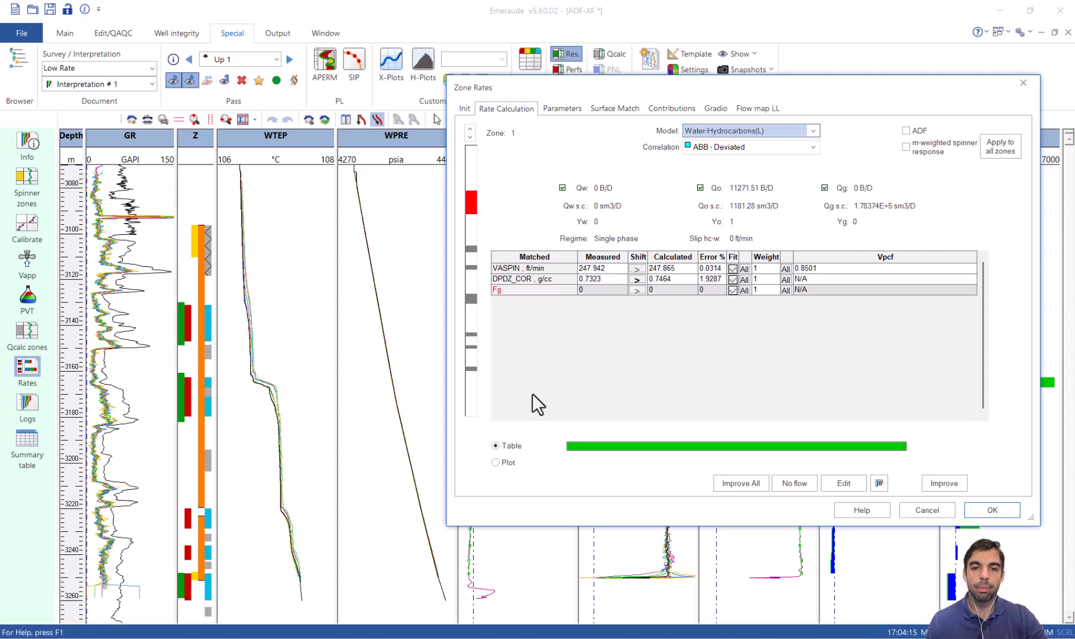
click(472, 347)
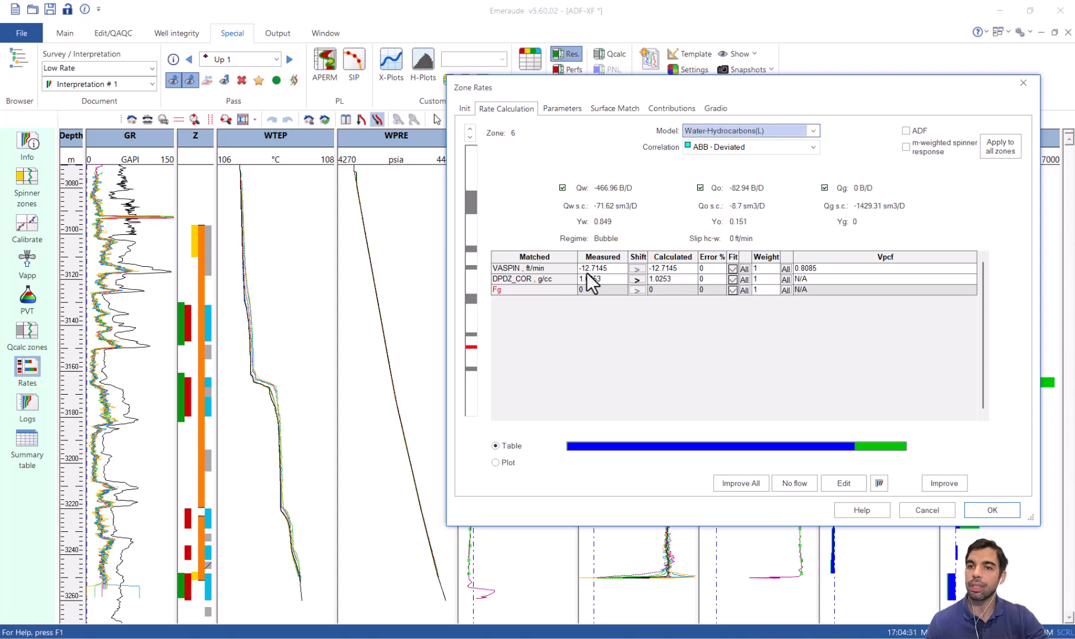
click(903, 130)
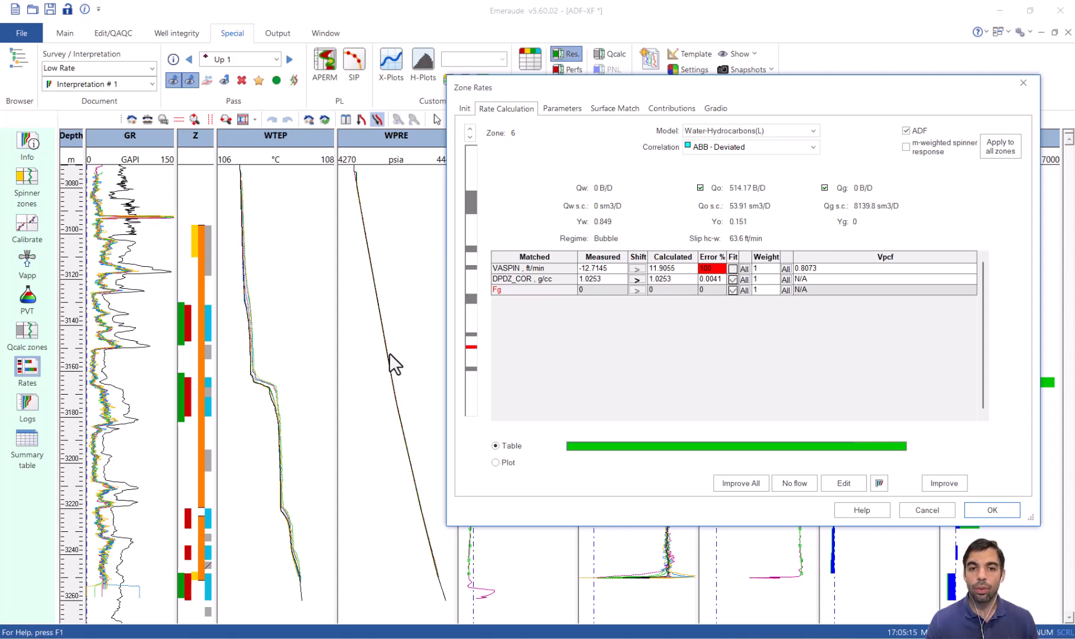
click(471, 334)
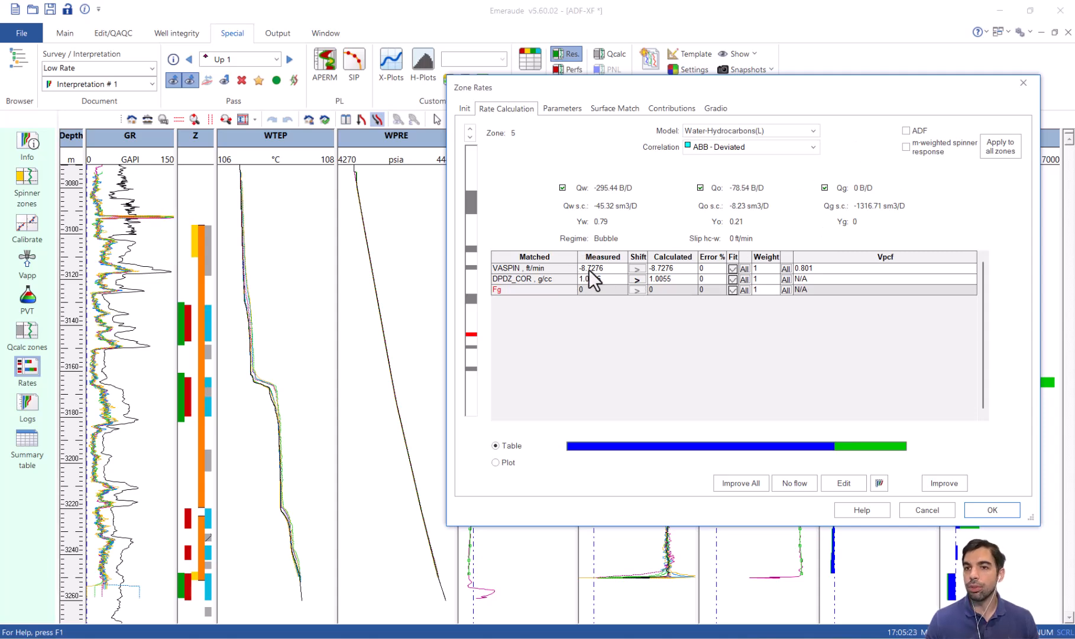
click(905, 130)
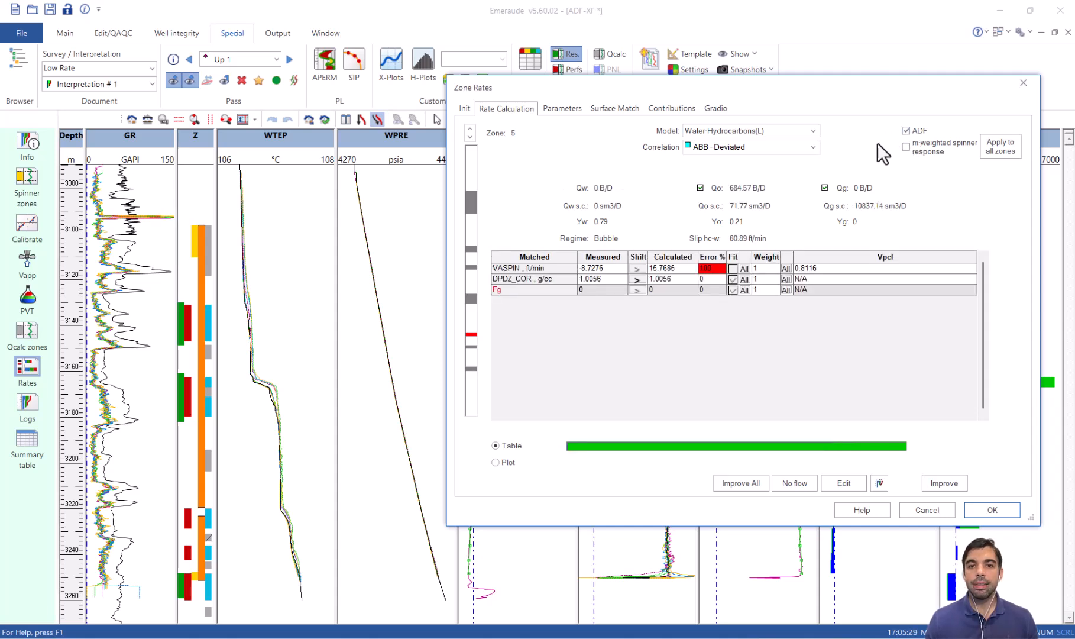
click(992, 510)
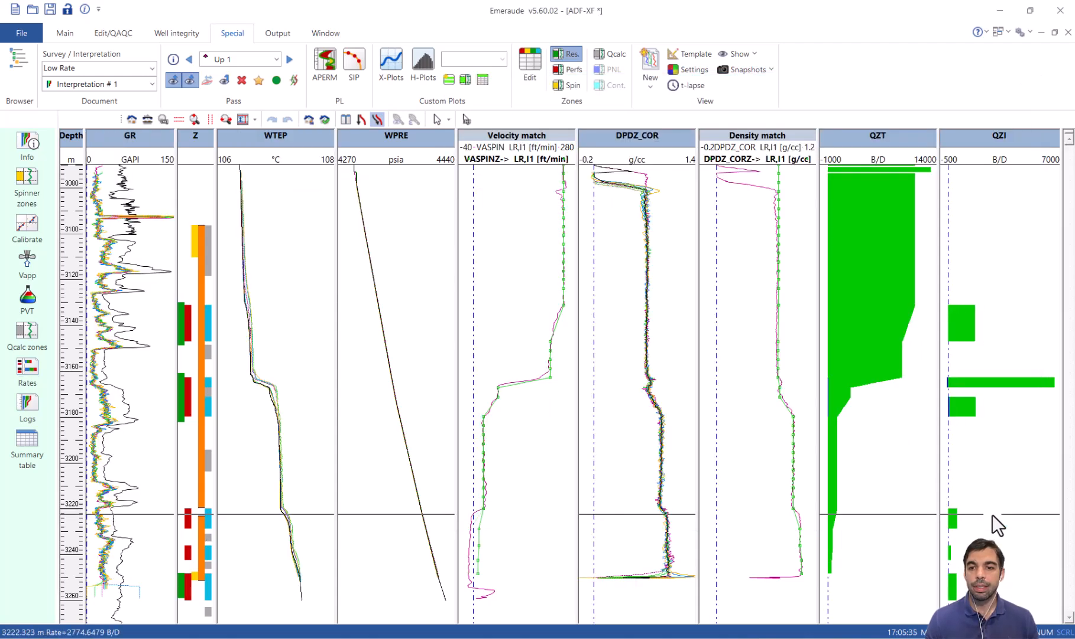